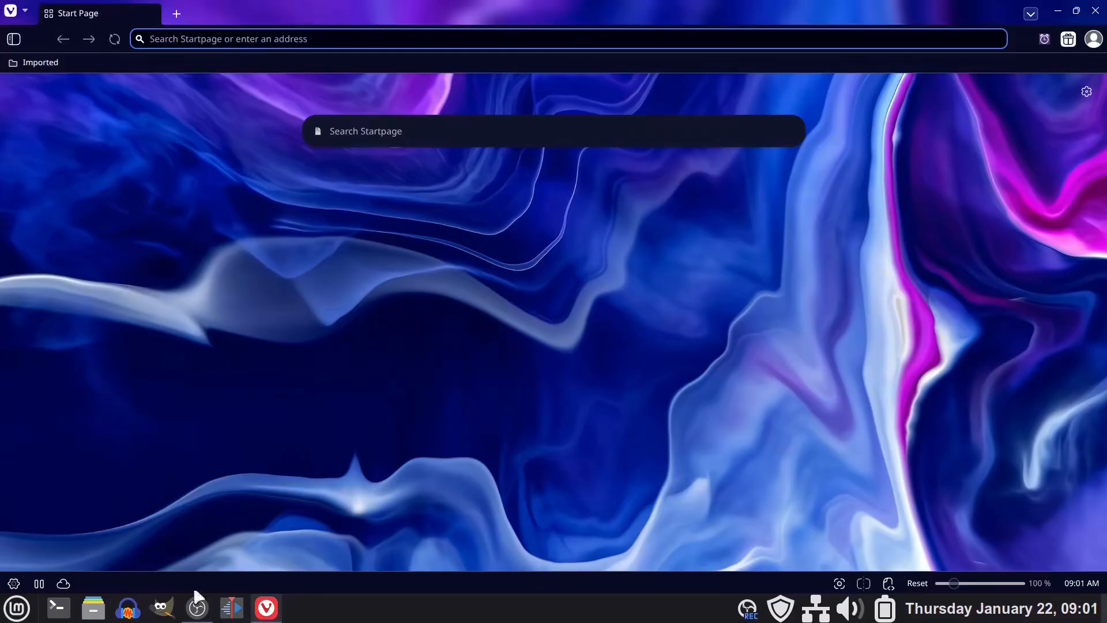
# Open the browser settings and look through the Appearance options.
pyautogui.moveTo(265, 612)
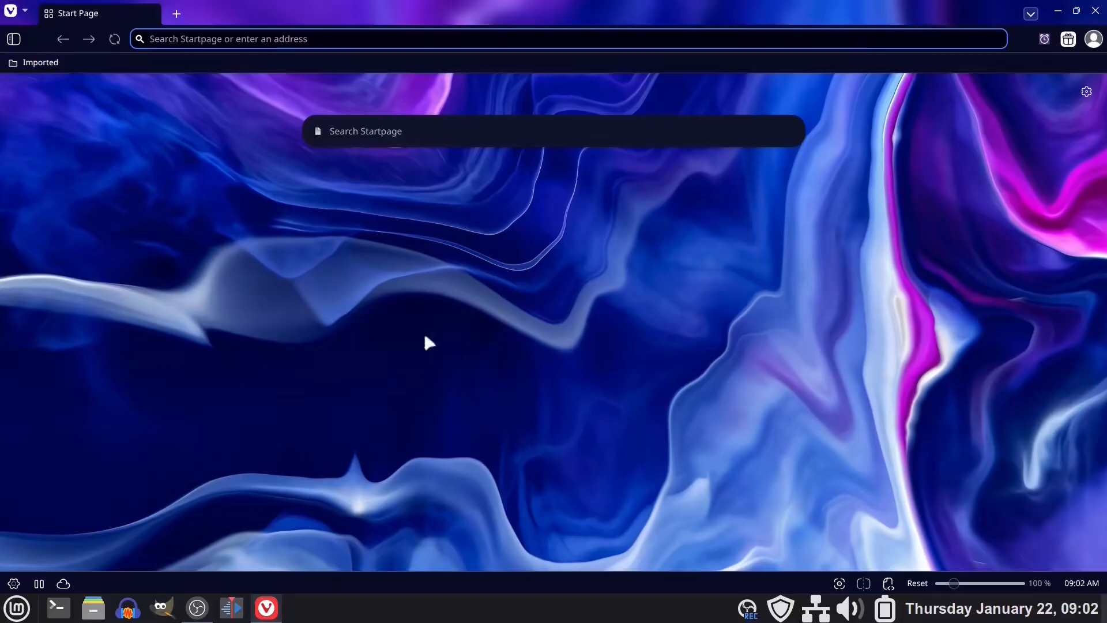
pyautogui.click(14, 583)
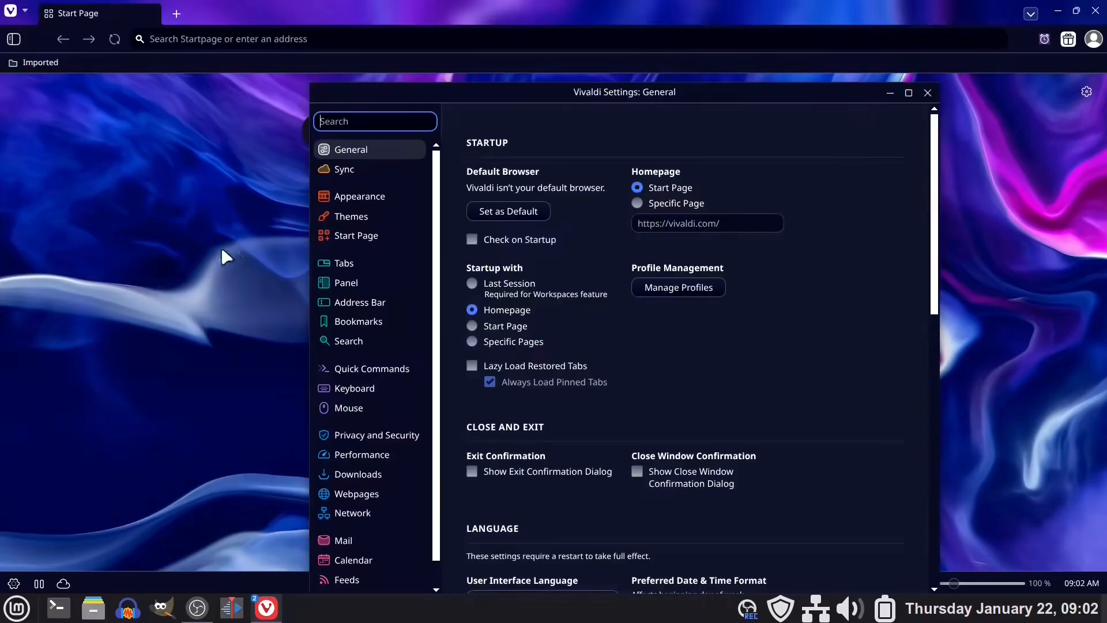
pyautogui.click(349, 200)
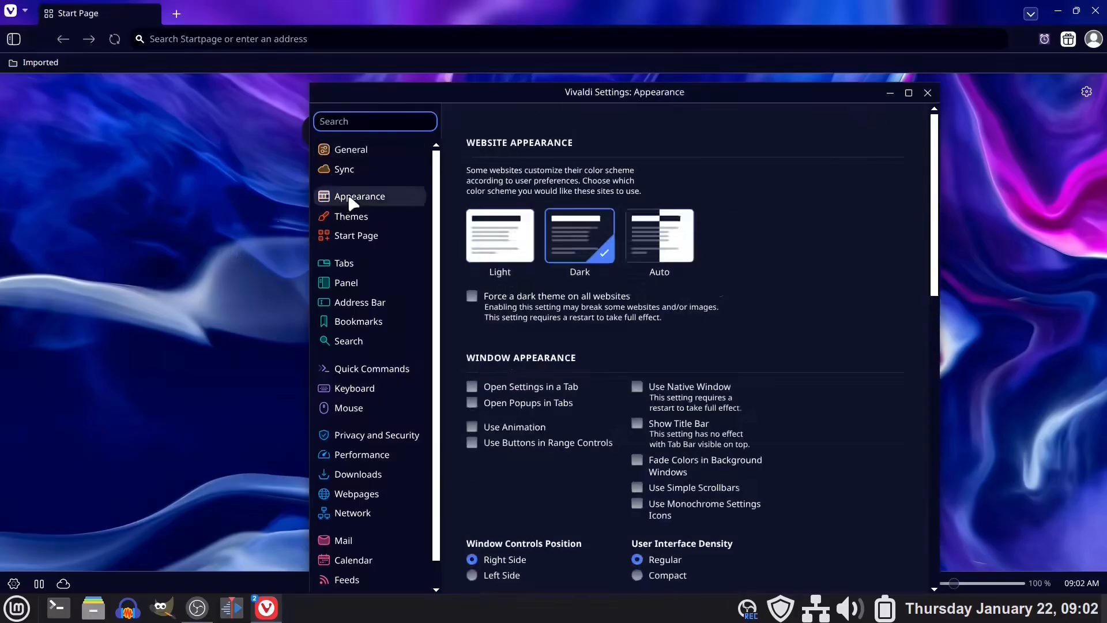
pyautogui.scroll(-10, 884, 255)
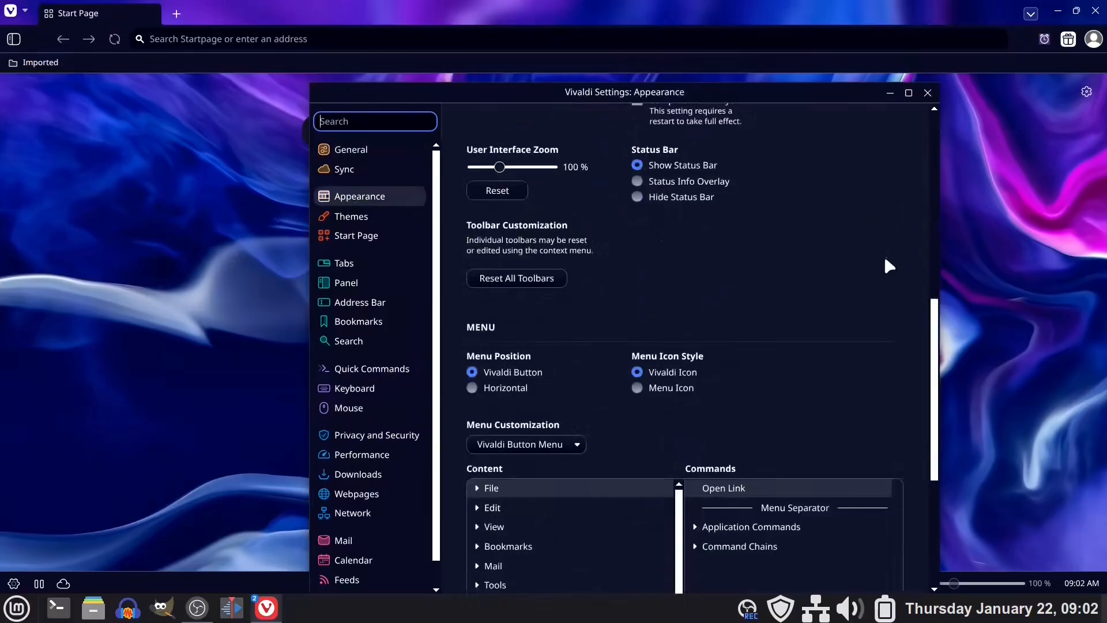
pyautogui.scroll(10, 882, 254)
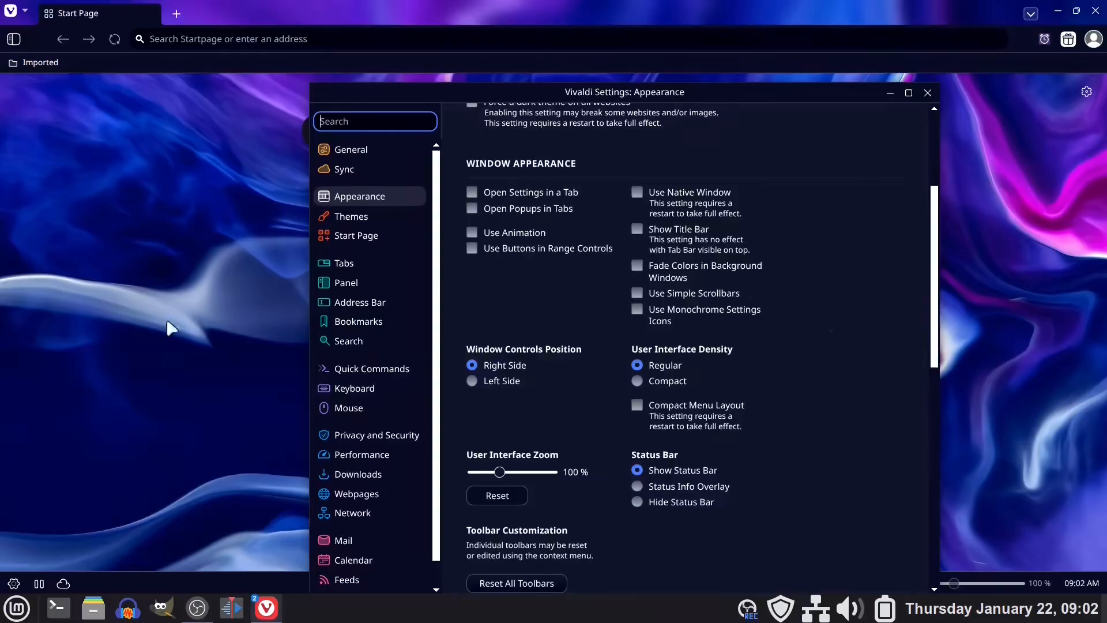
# Review the Themes, Start Page and Tabs categories of the settings.
pyautogui.click(350, 217)
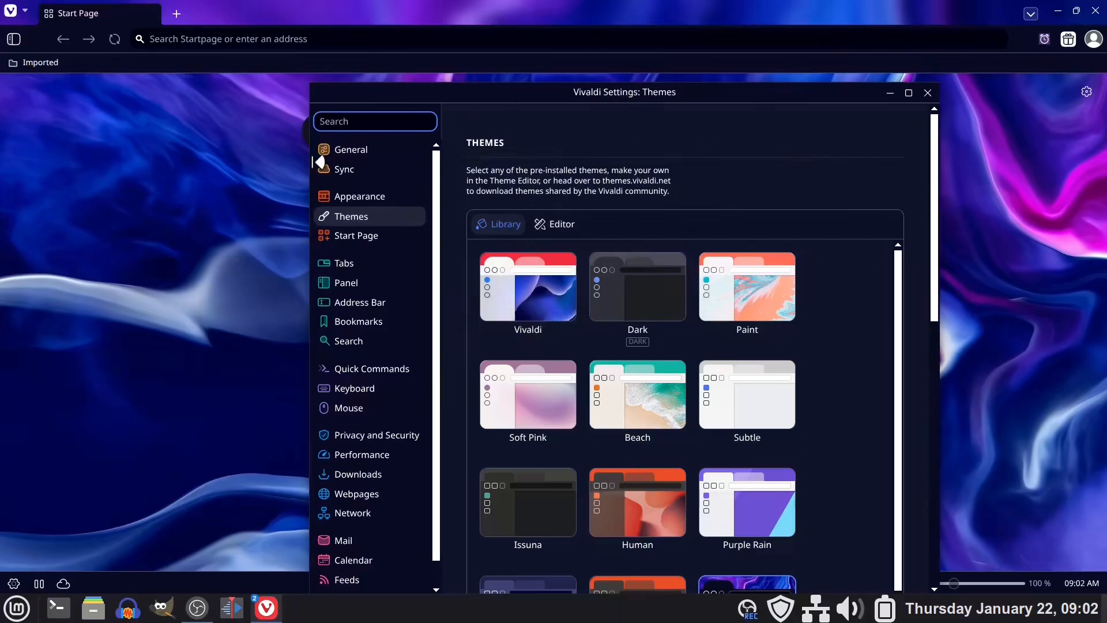
pyautogui.click(349, 237)
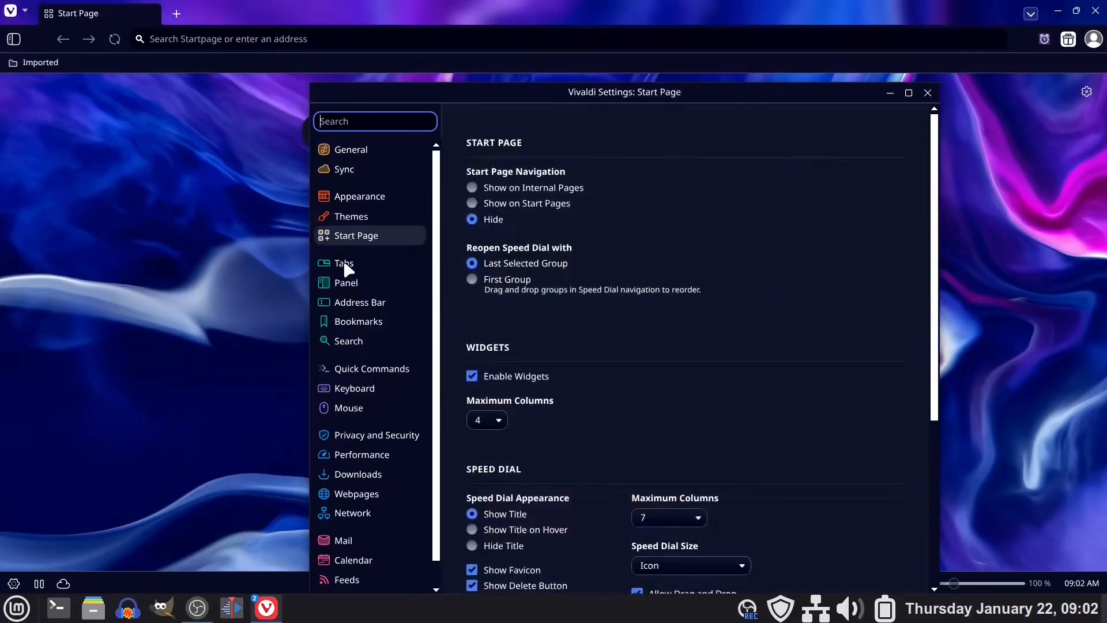
pyautogui.click(344, 266)
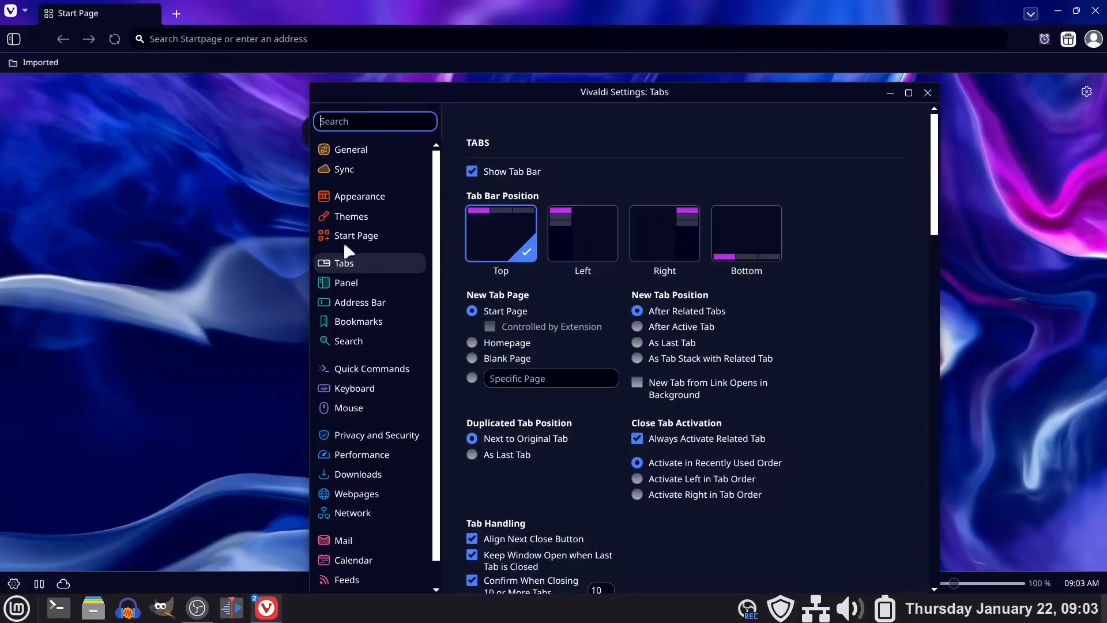
# Examine the Panel, Address Bar and Bookmarks categories of the settings.
pyautogui.click(349, 283)
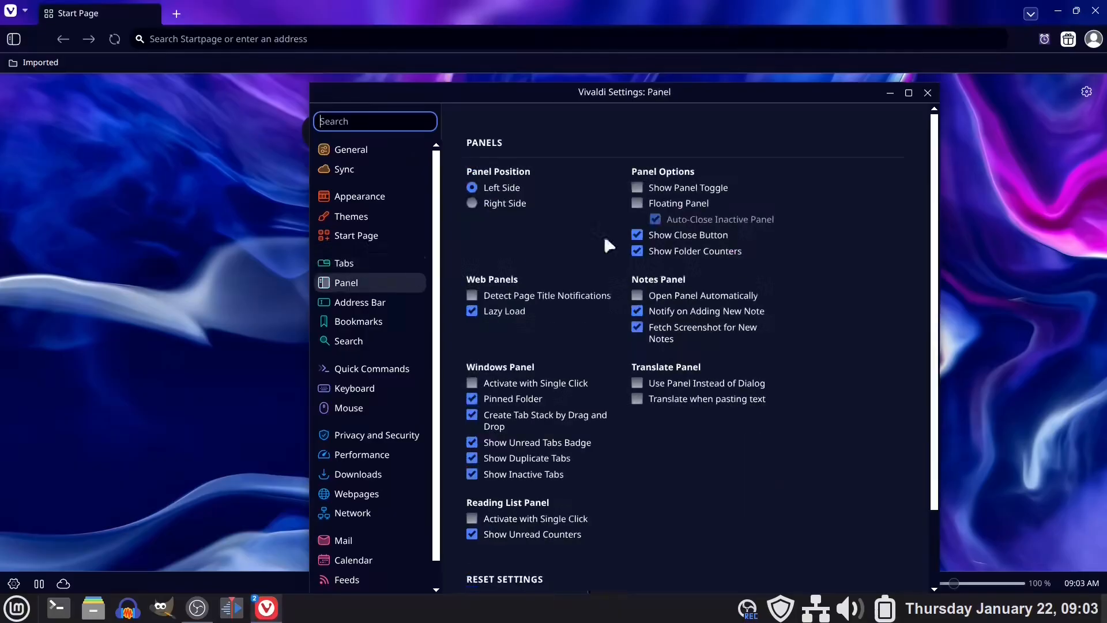
pyautogui.scroll(-3, 847, 260)
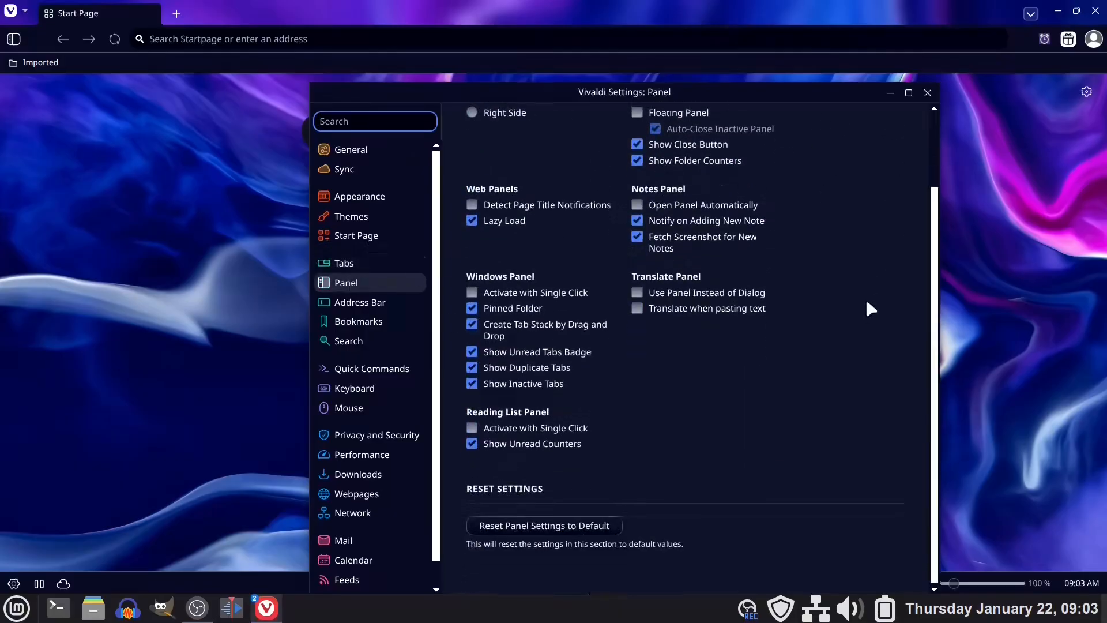
pyautogui.click(356, 302)
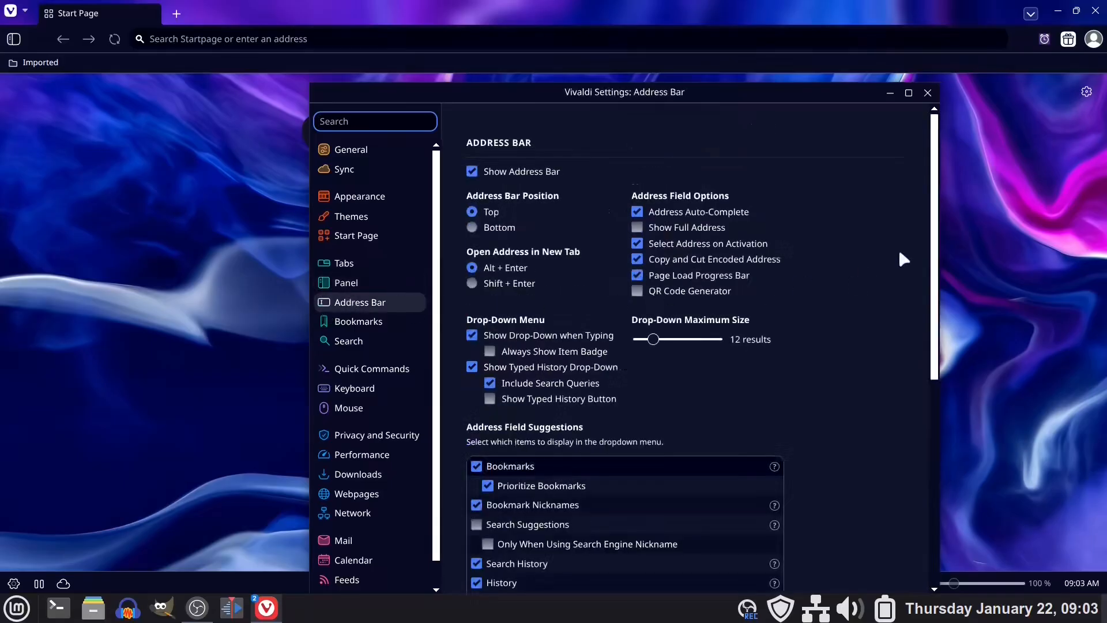
pyautogui.scroll(-7, 851, 227)
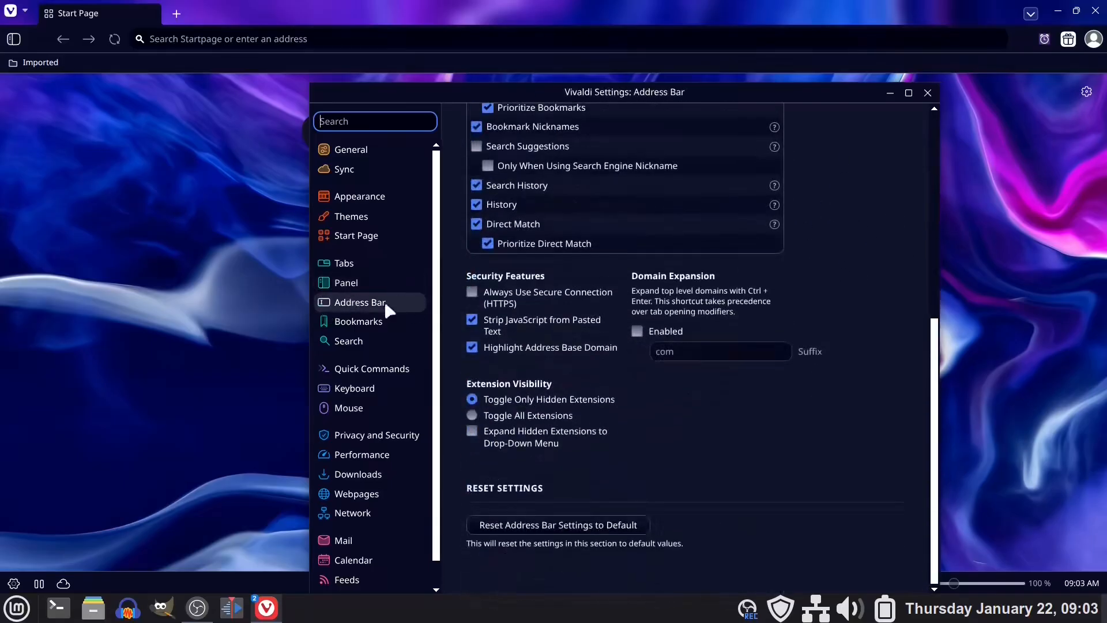
pyautogui.click(360, 327)
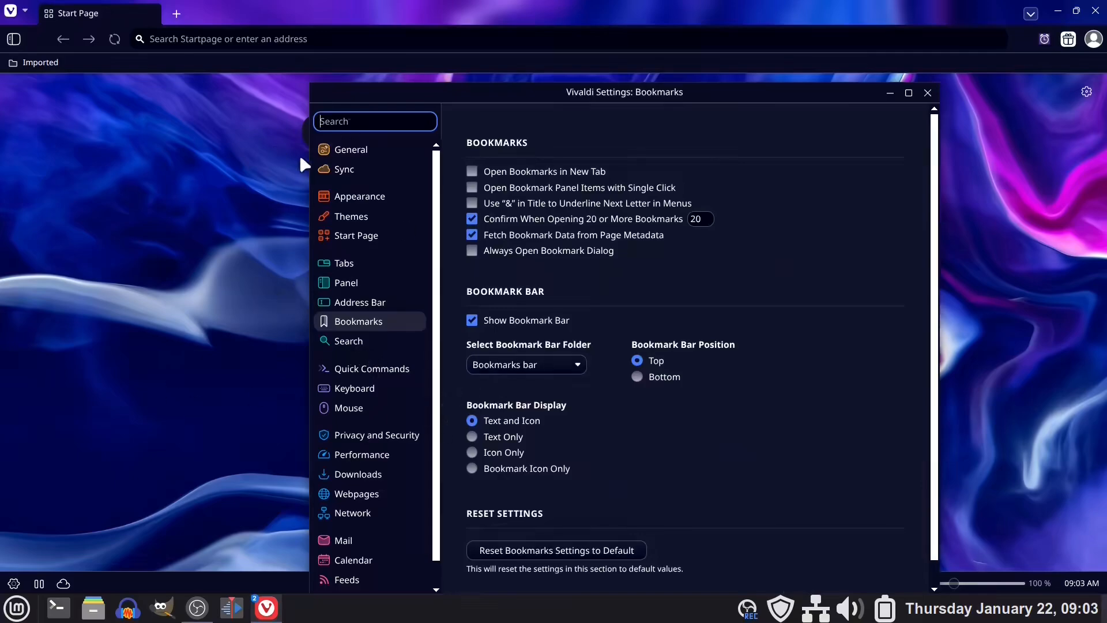
# View the Sync login settings and the remaining setting categories, and close the settings window.
pyautogui.click(332, 170)
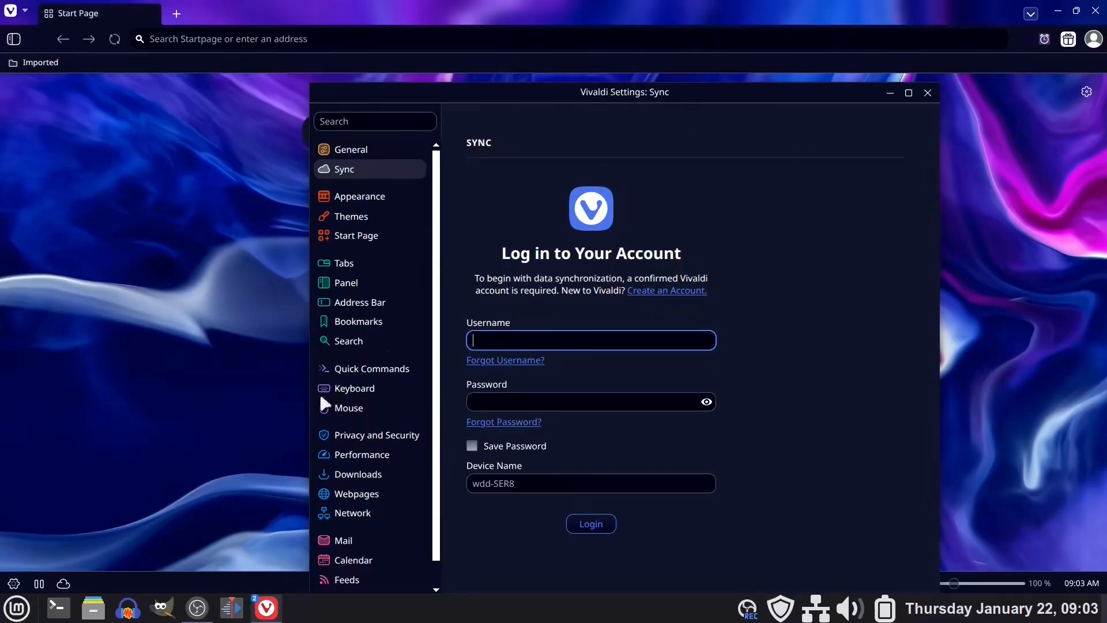
pyautogui.moveTo(437, 468); pyautogui.dragTo(446, 517)
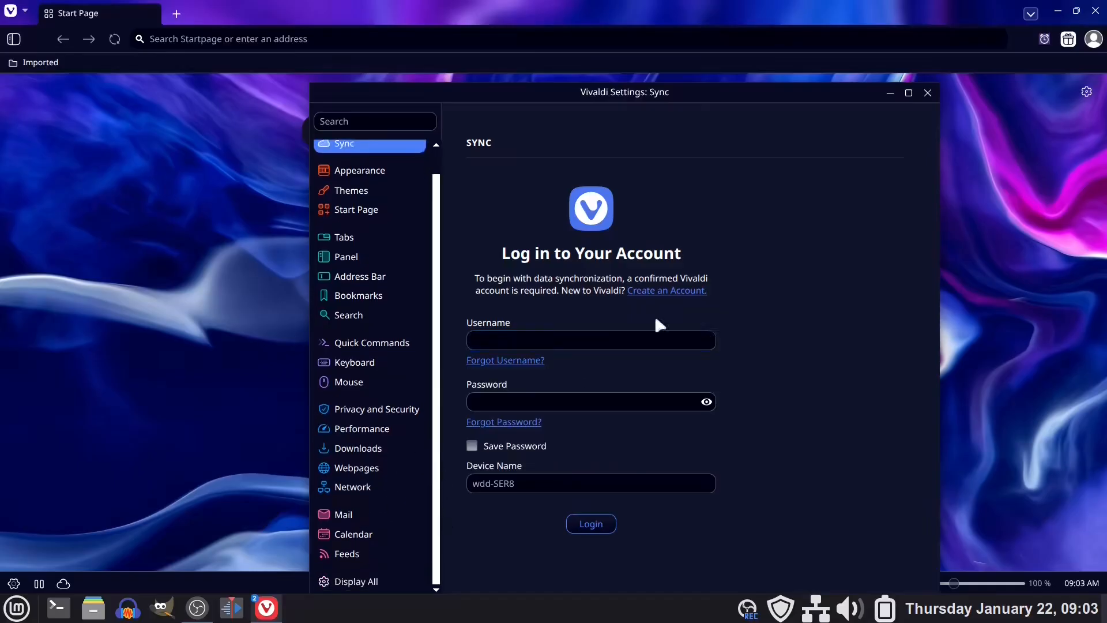
pyautogui.click(928, 92)
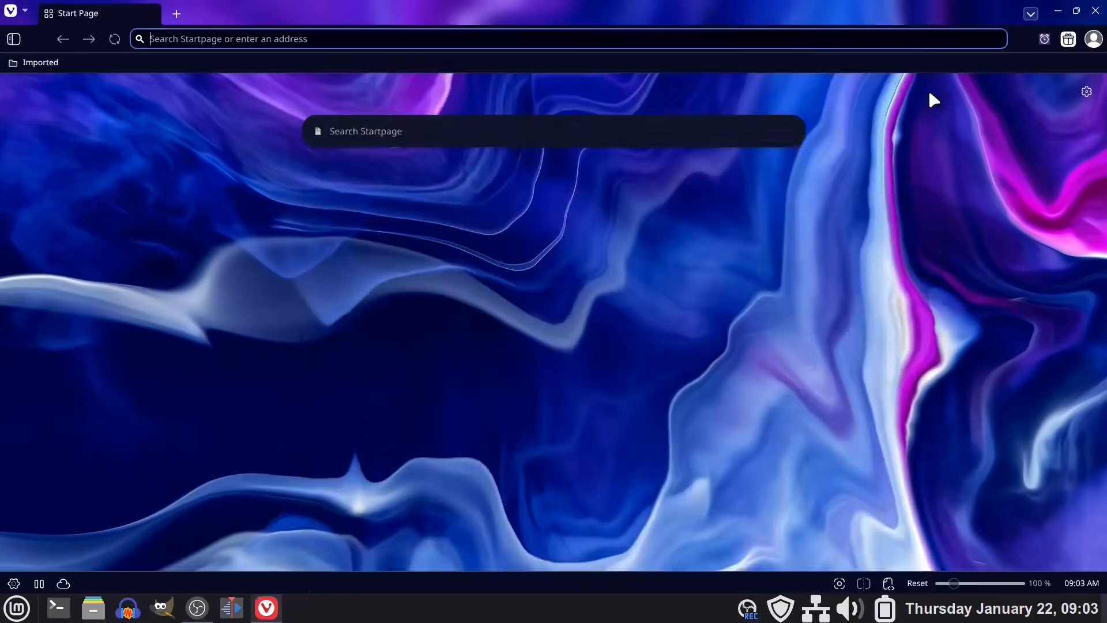
# Reopen the Extensions page from the recently closed tabs to view the installed extensions.
pyautogui.click(1031, 13)
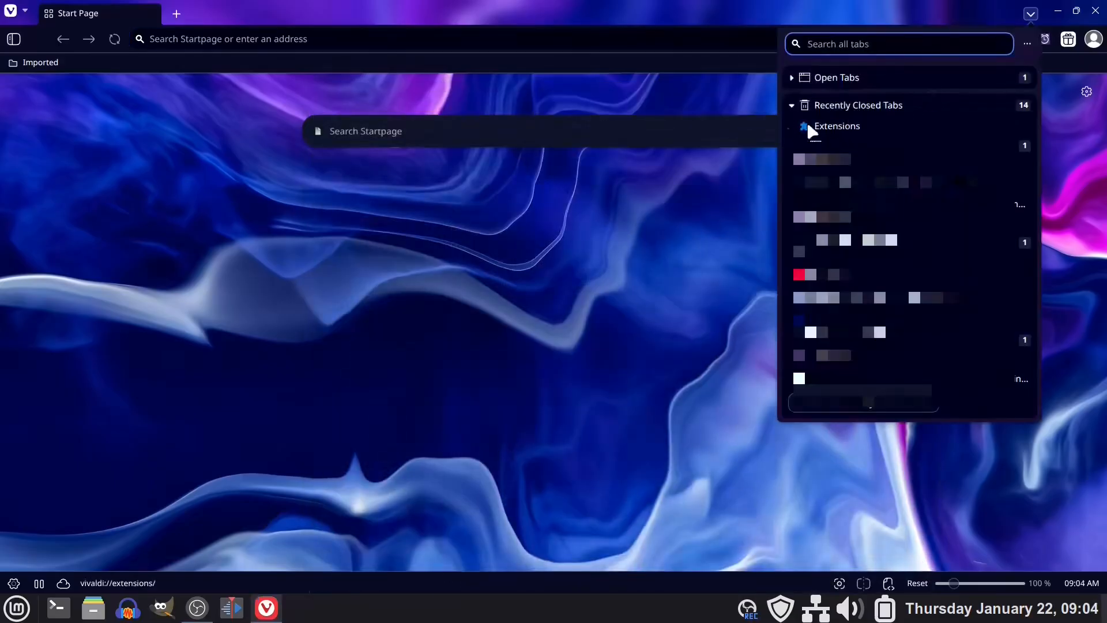
pyautogui.click(847, 128)
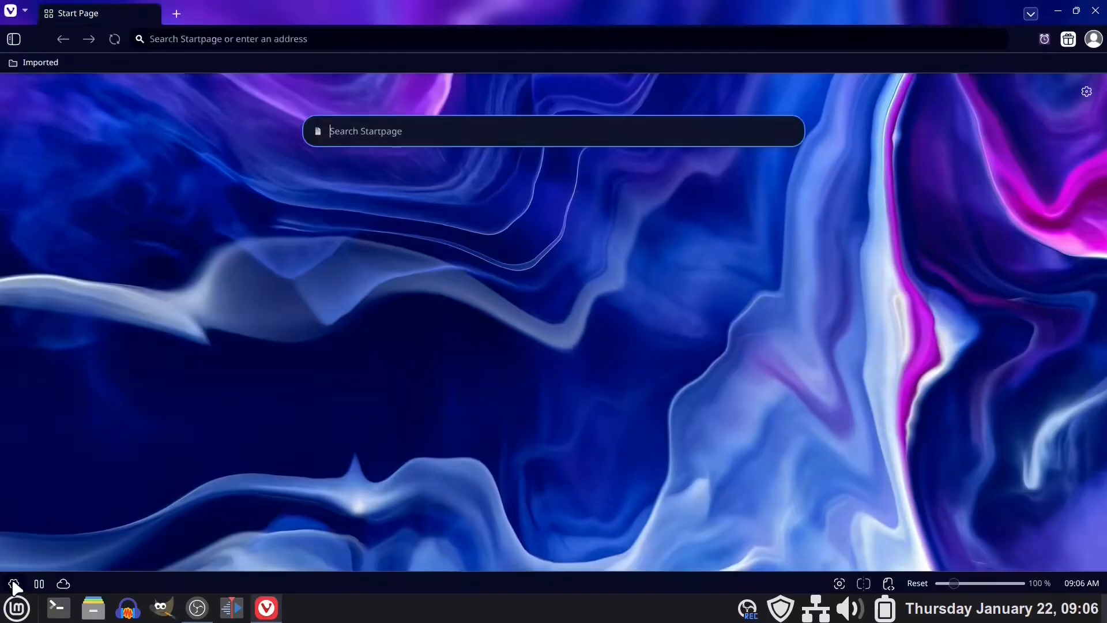
# Reopen the browser settings, look over the full list of categories, and close the window.
pyautogui.click(13, 582)
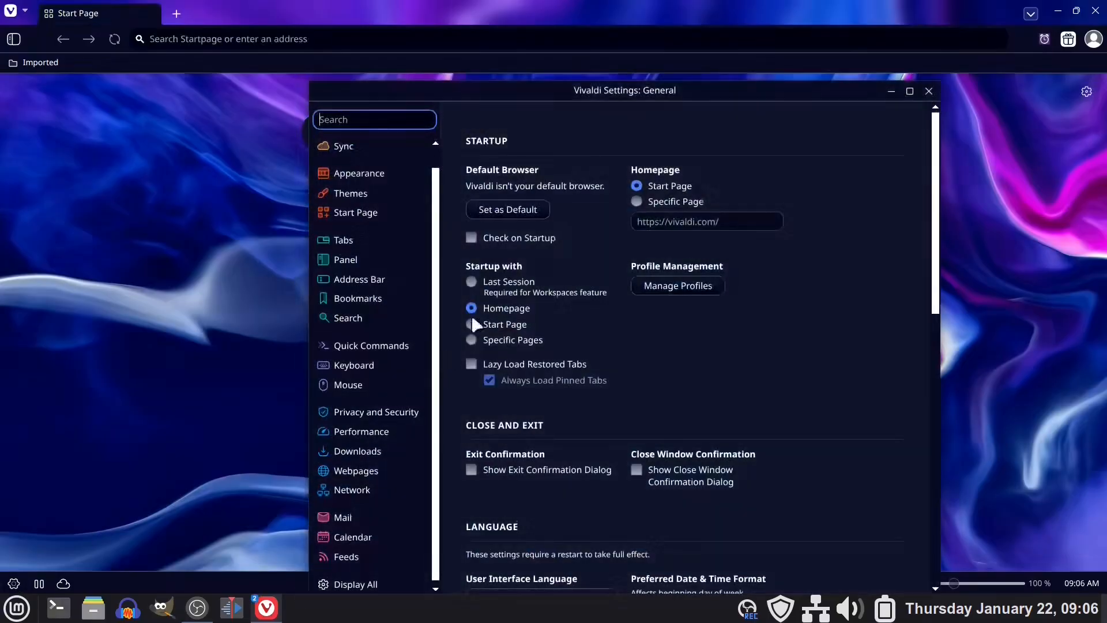
pyautogui.scroll(2, 394, 464)
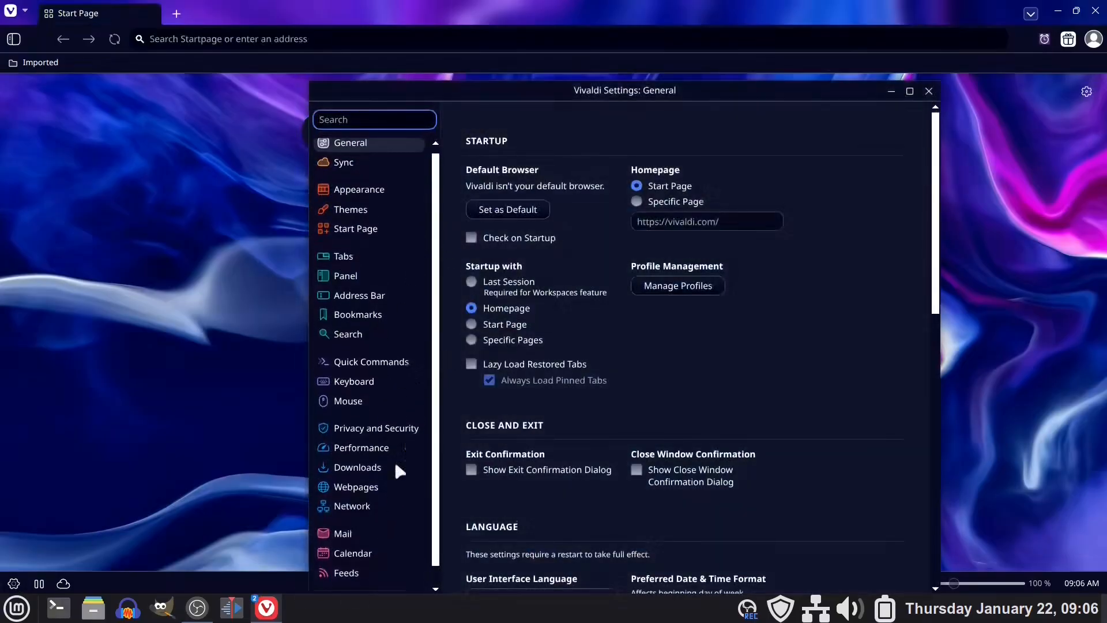
pyautogui.scroll(-2, 411, 184)
pyautogui.scroll(1, 385, 299)
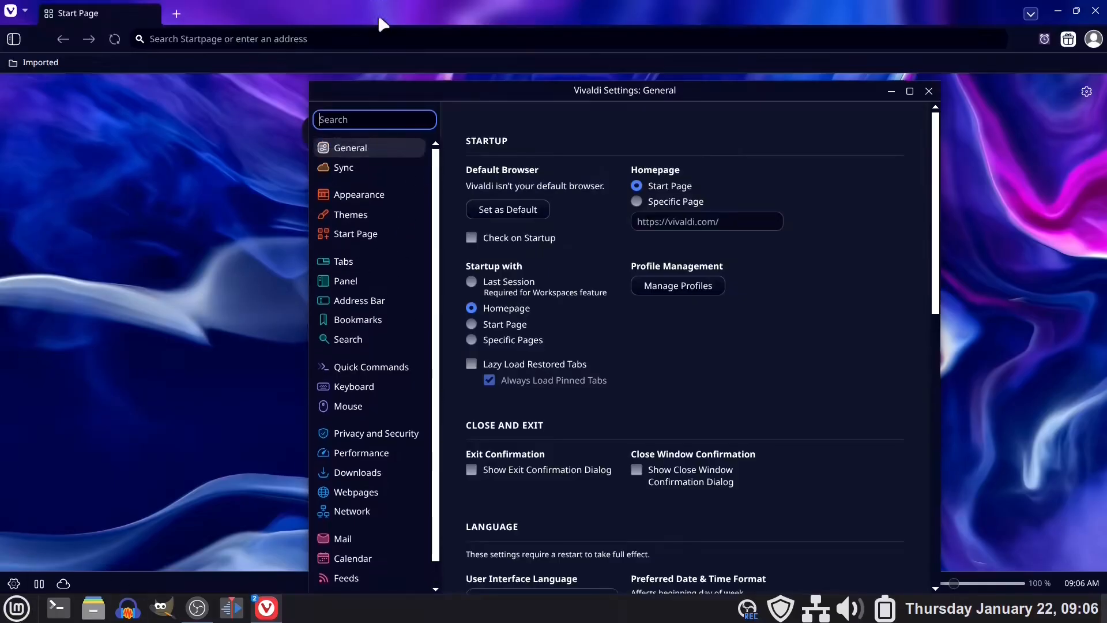
pyautogui.click(928, 91)
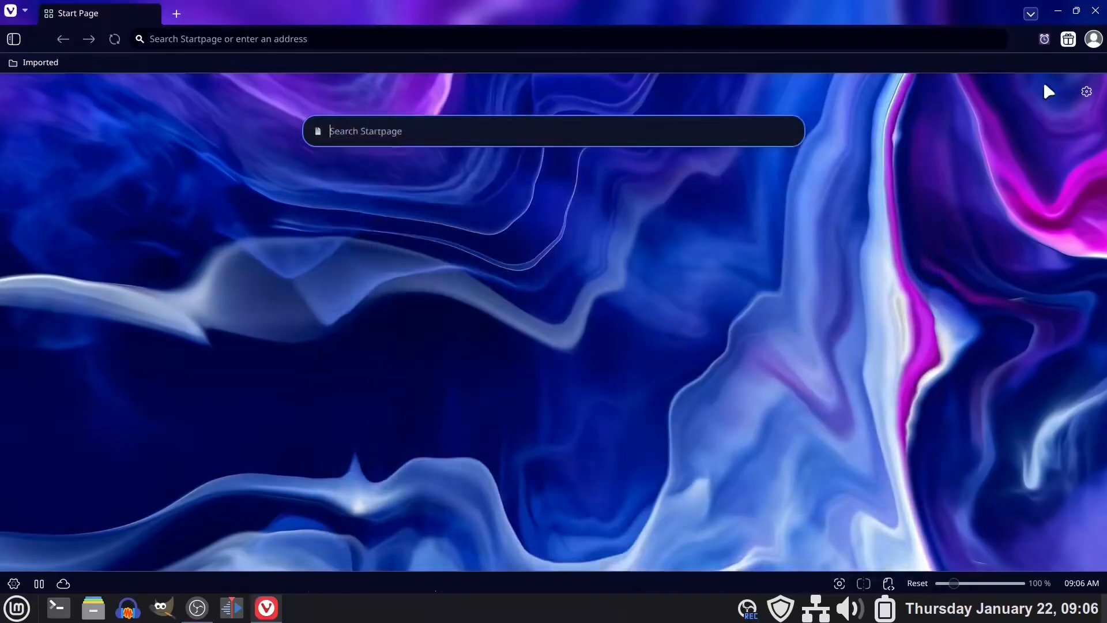
# Show the Start Page quick settings and look through the available background images.
pyautogui.click(1086, 93)
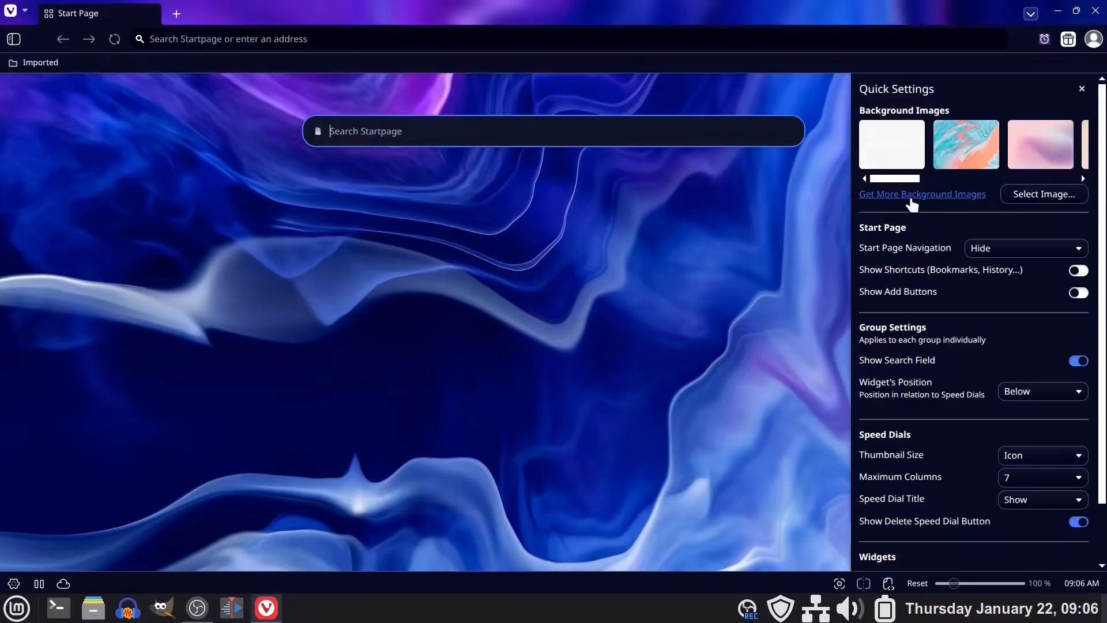
pyautogui.moveTo(892, 184); pyautogui.dragTo(1066, 196)
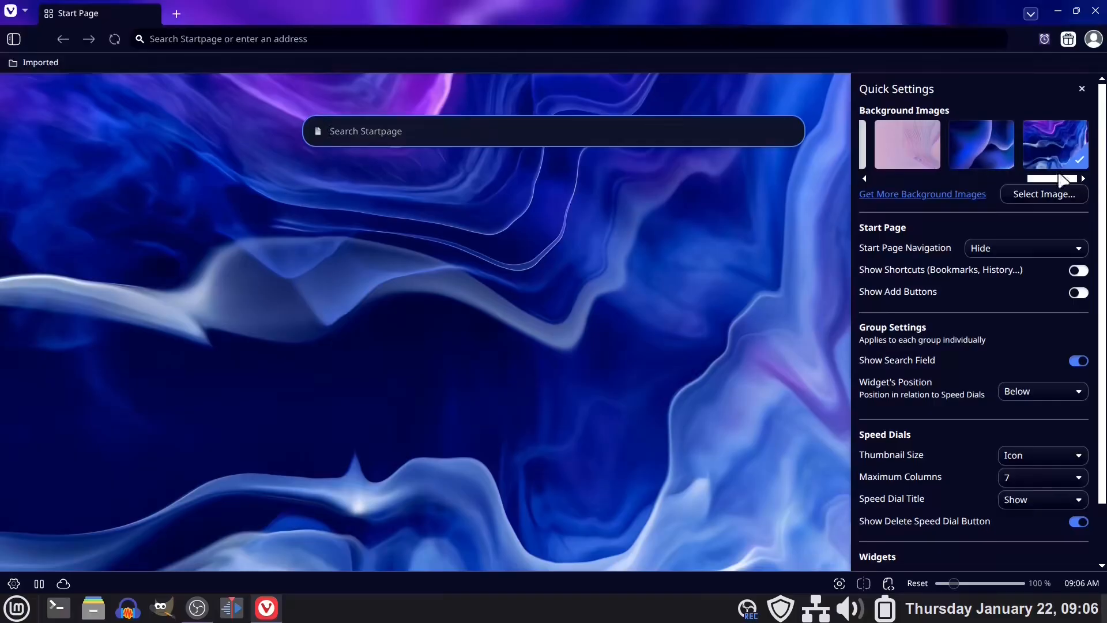
# Open the Vivaldi Themes site for more background images, browse its featured, popular and latest themes, and close its tab.
pyautogui.click(917, 194)
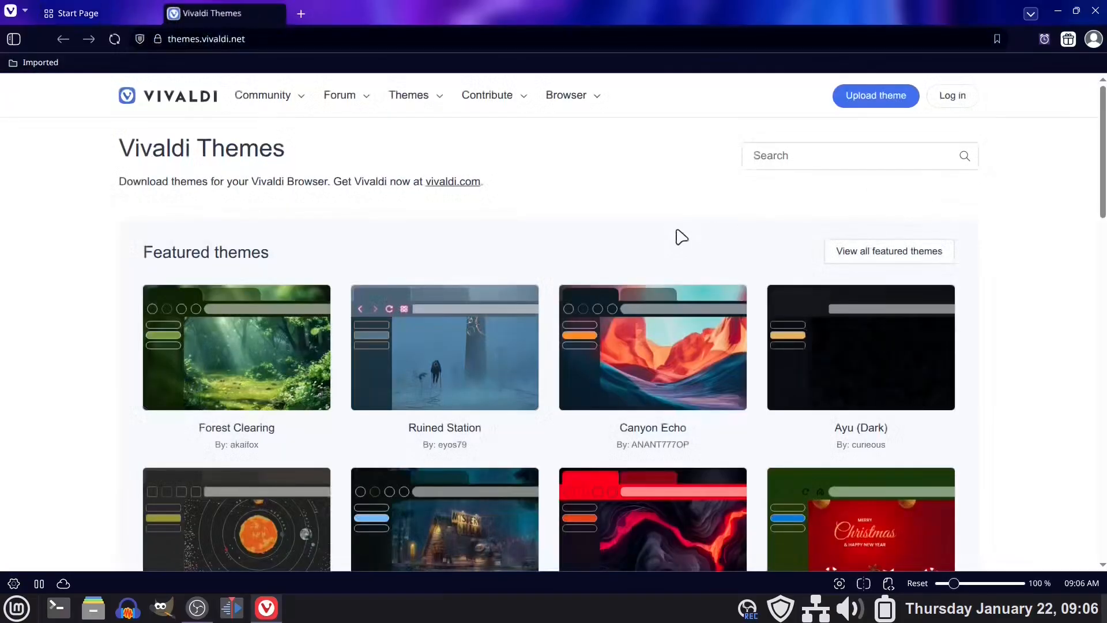
pyautogui.scroll(-4, 677, 242)
pyautogui.scroll(-8, 515, 235)
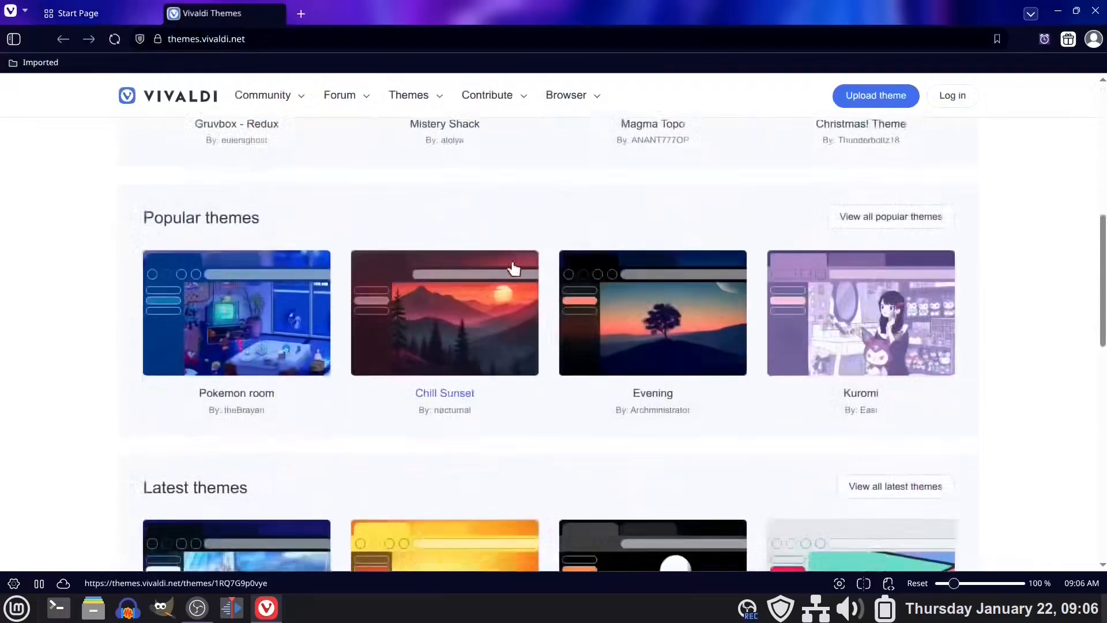
pyautogui.scroll(7, 513, 284)
pyautogui.scroll(3, 515, 282)
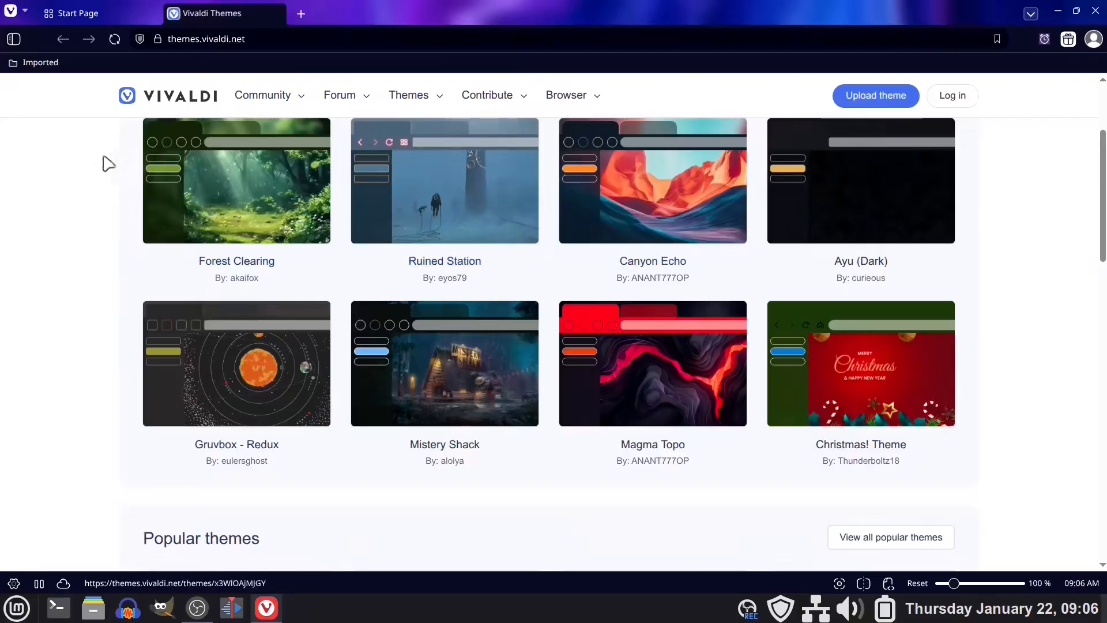
pyautogui.scroll(-6, 805, 186)
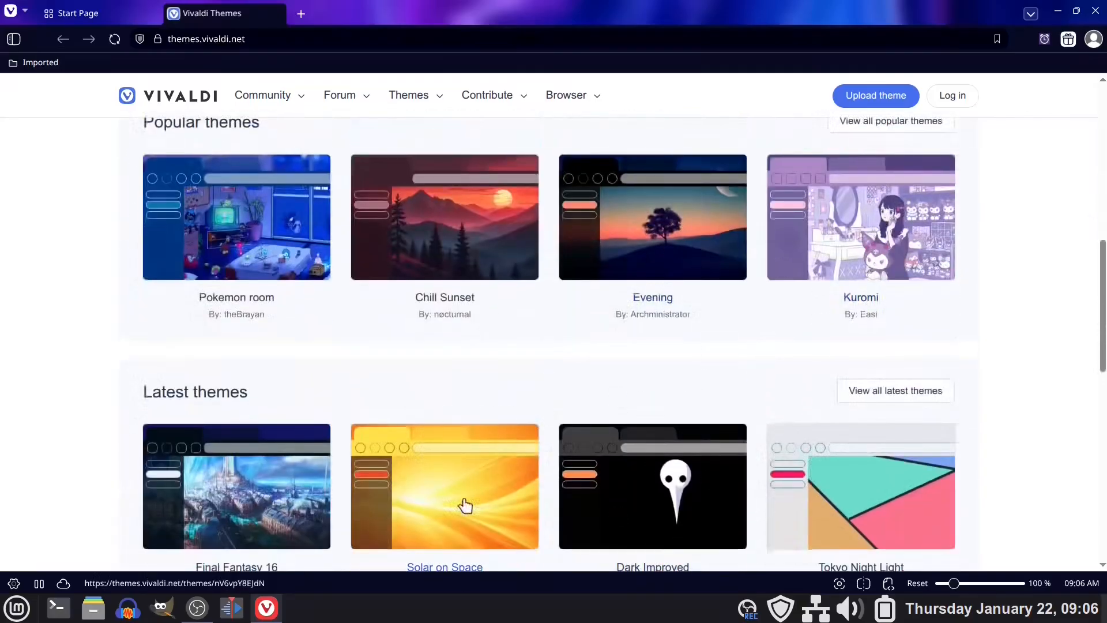
pyautogui.scroll(-10, 524, 375)
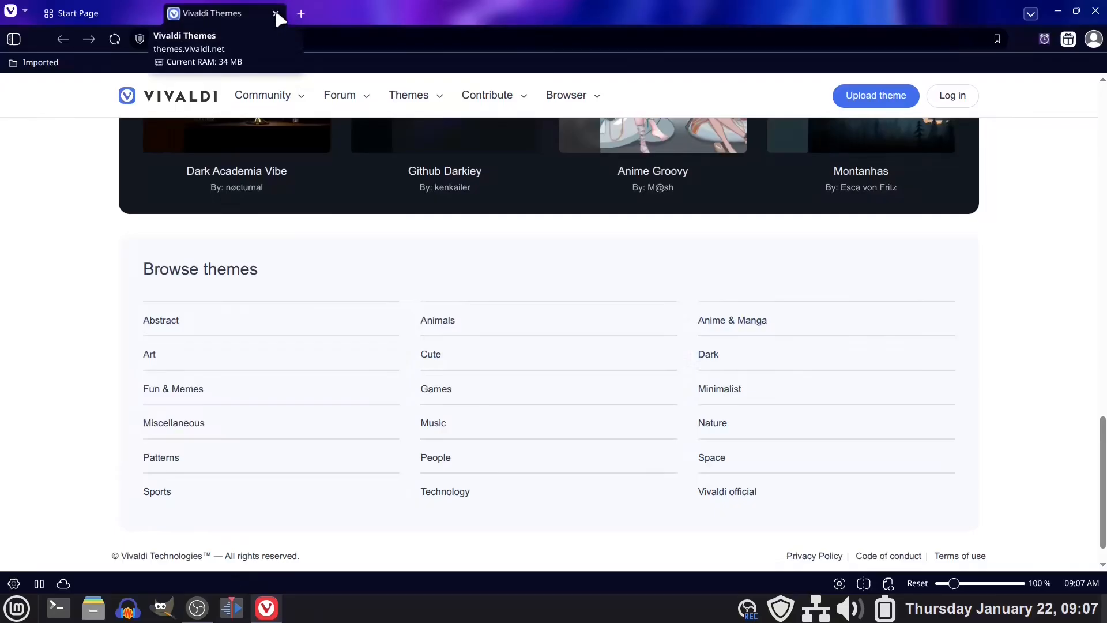
pyautogui.click(275, 13)
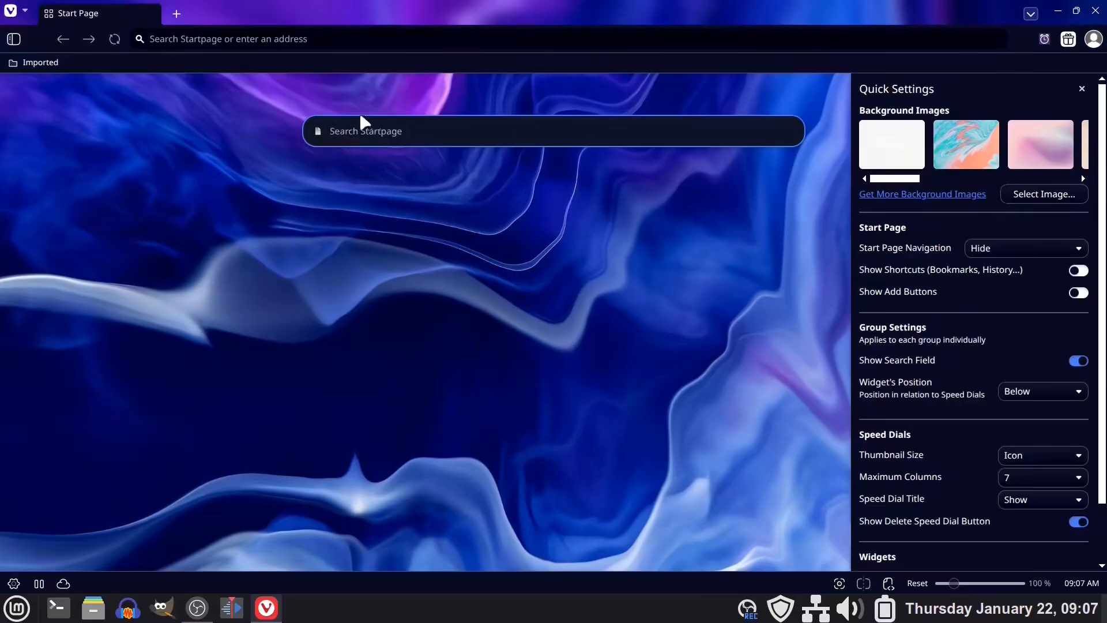
# Look into the Imported folder on the bookmark bar and close it.
pyautogui.click(37, 64)
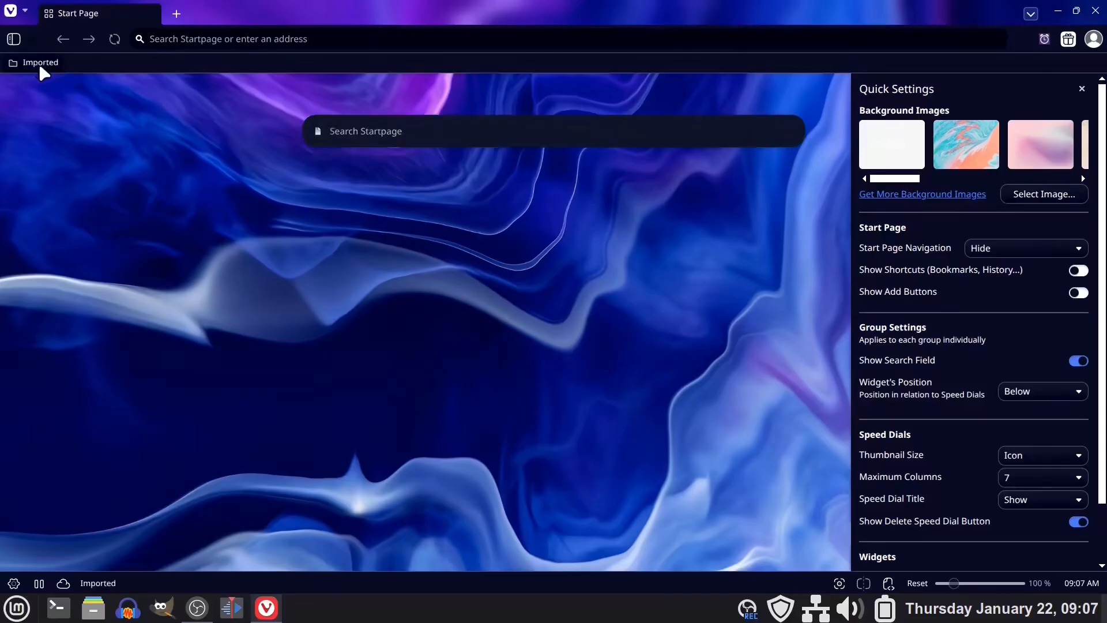
pyautogui.click(40, 64)
pyautogui.click(657, 363)
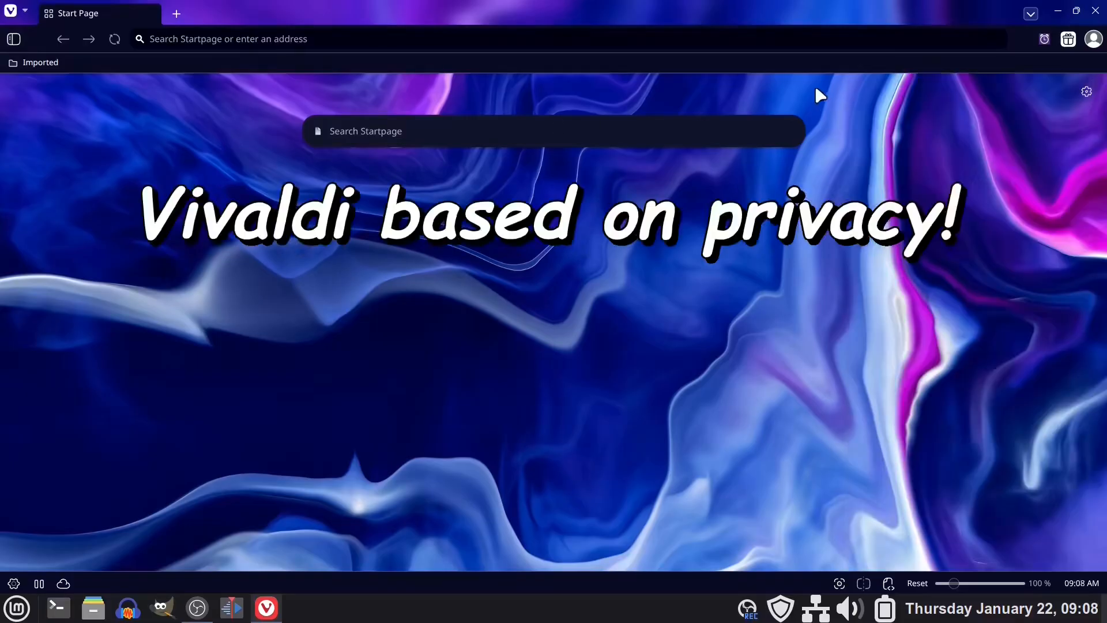
# Search Startpage for "Itel B570 gpu issues linux".
pyautogui.click(383, 132)
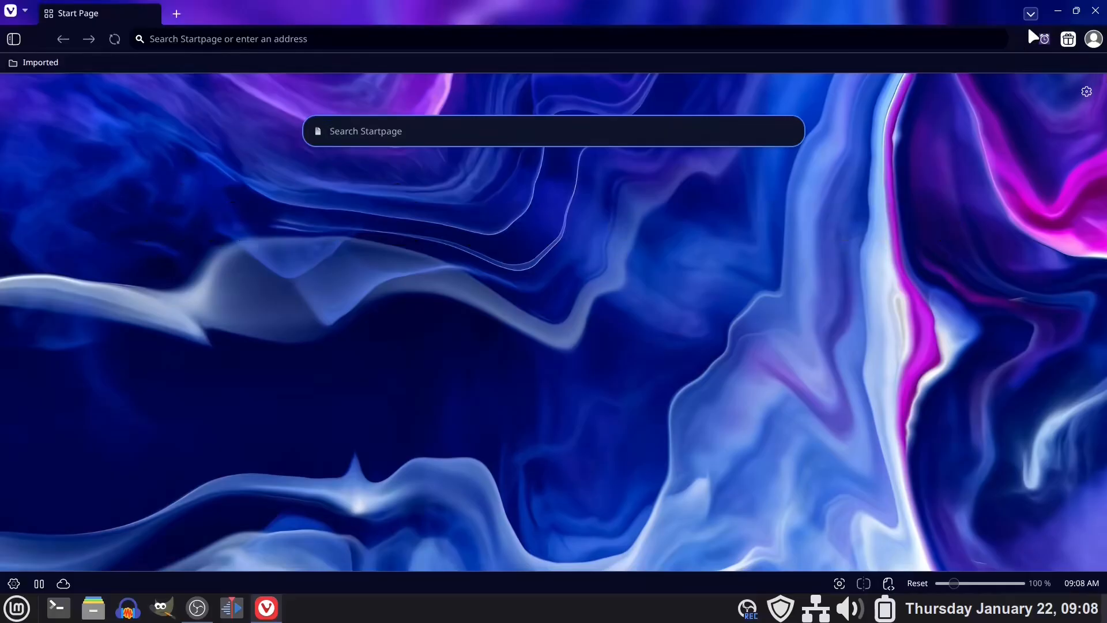
pyautogui.write('Itel B570 gpu issues linux')
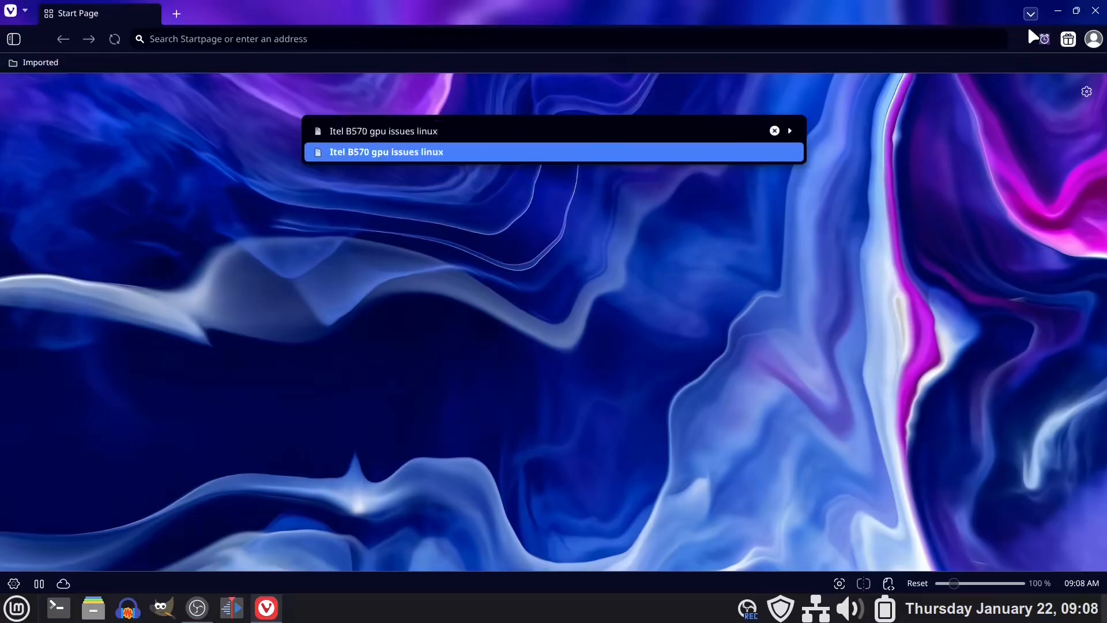
pyautogui.press('Return')
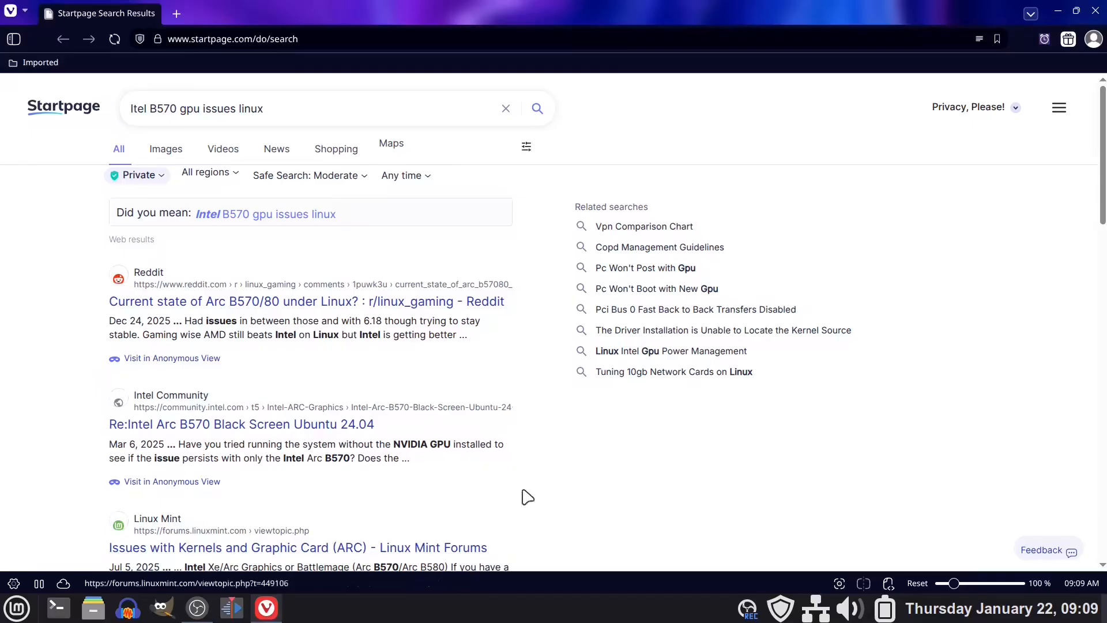
# Look through the Startpage web results for the Intel B570 Linux query and return to the start of the results.
pyautogui.scroll(-3, 596, 378)
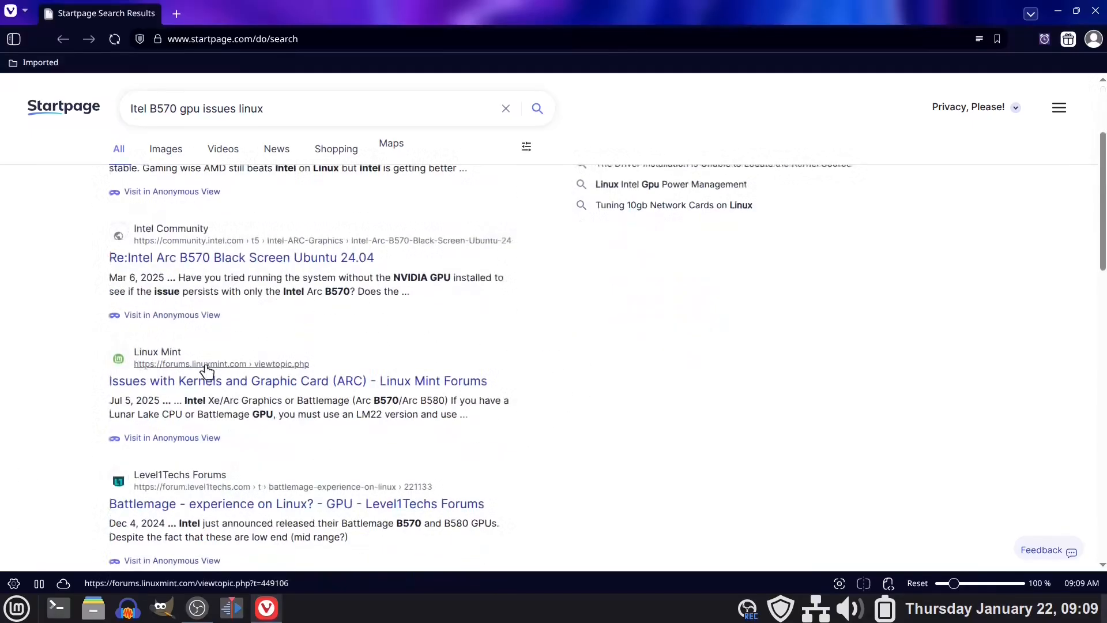
pyautogui.scroll(-4, 573, 359)
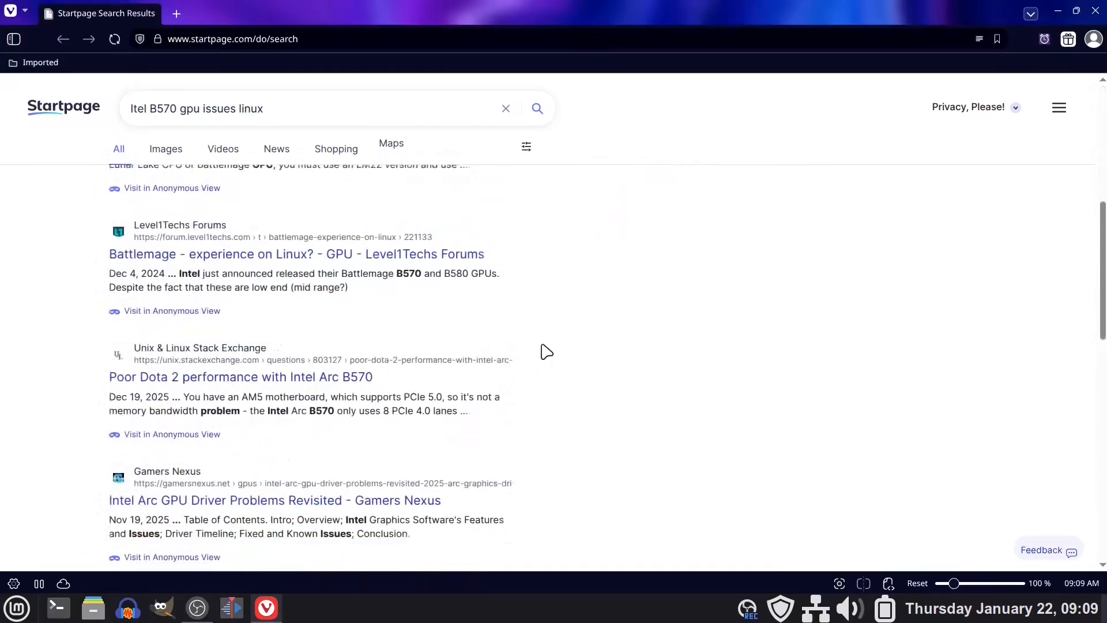
pyautogui.scroll(-5, 568, 294)
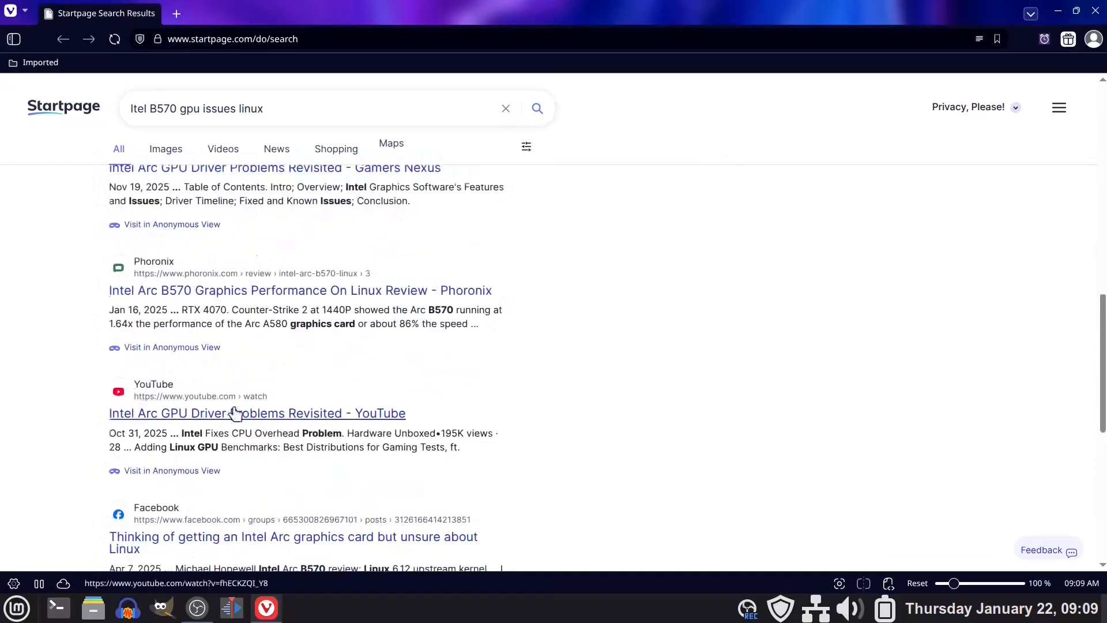
pyautogui.scroll(6, 573, 338)
pyautogui.scroll(6, 585, 321)
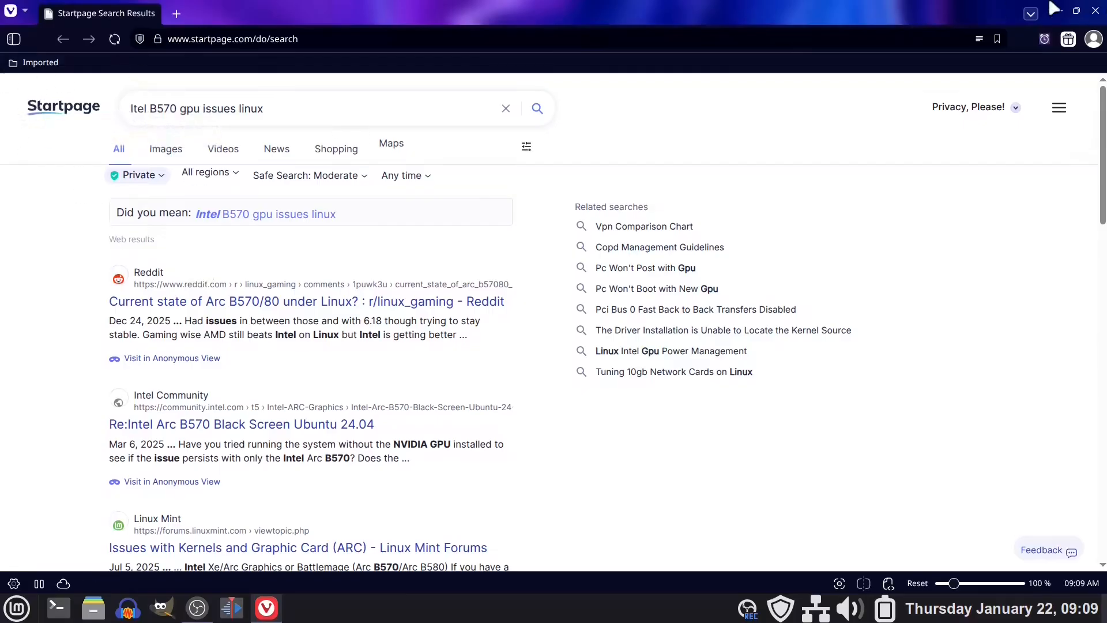
# Copy the query "Itel B570 gpu issues linux" from the Startpage search box and close the results tab.
pyautogui.click(130, 110)
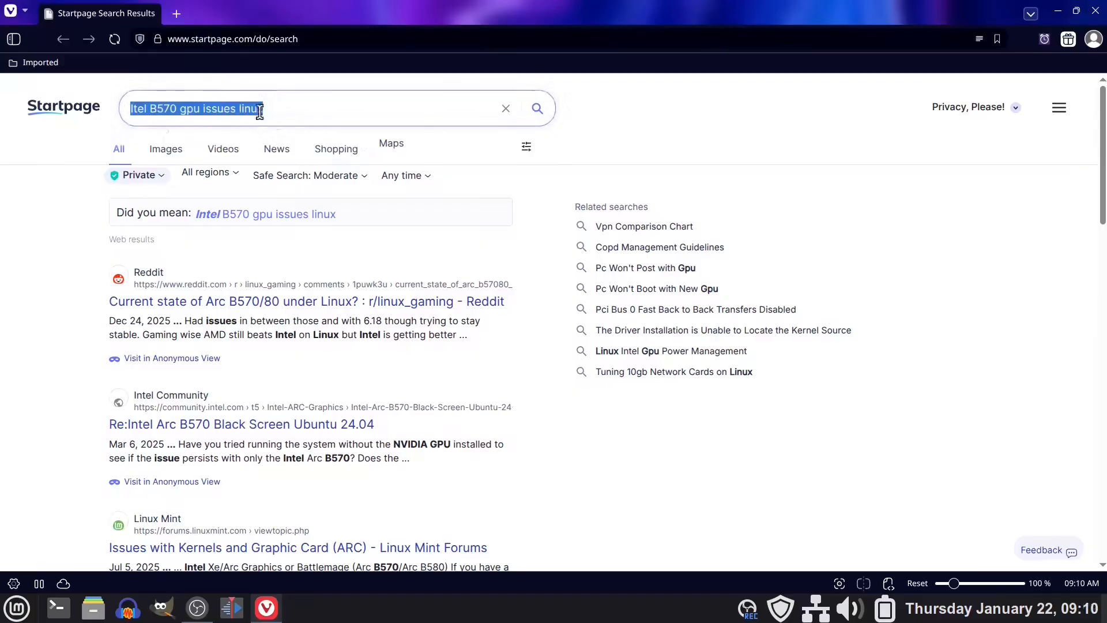
pyautogui.rightClick(230, 107)
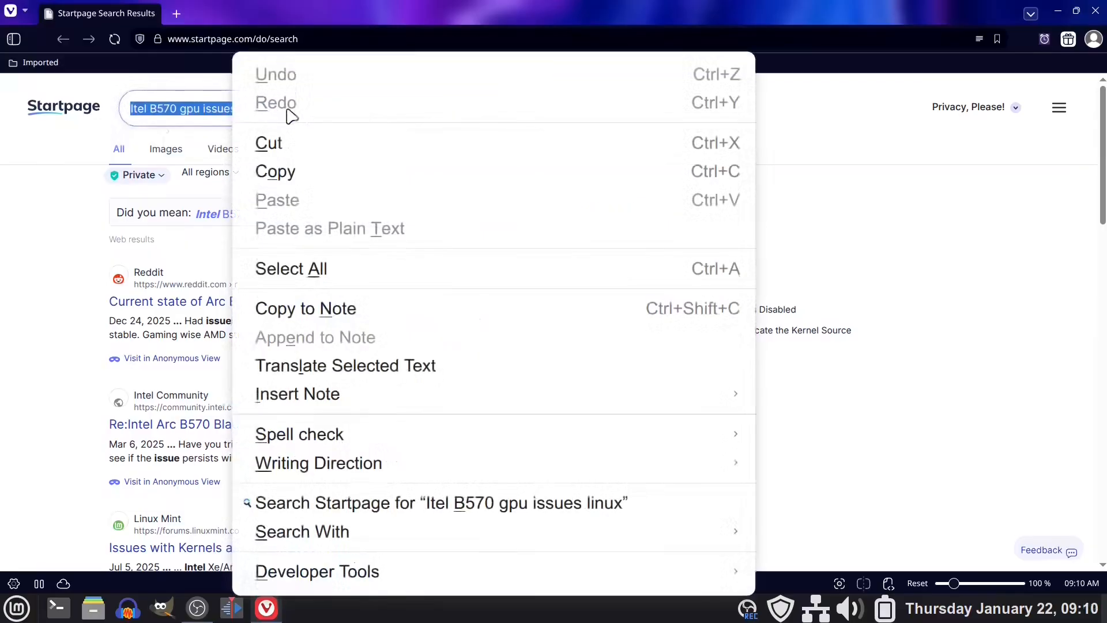
pyautogui.click(299, 173)
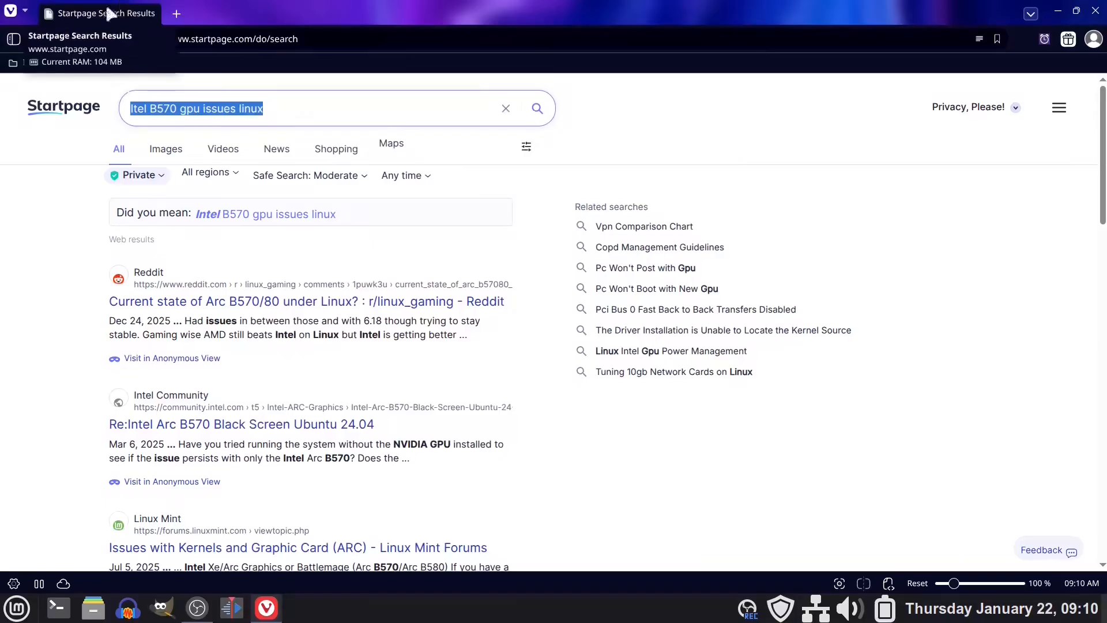
pyautogui.click(151, 14)
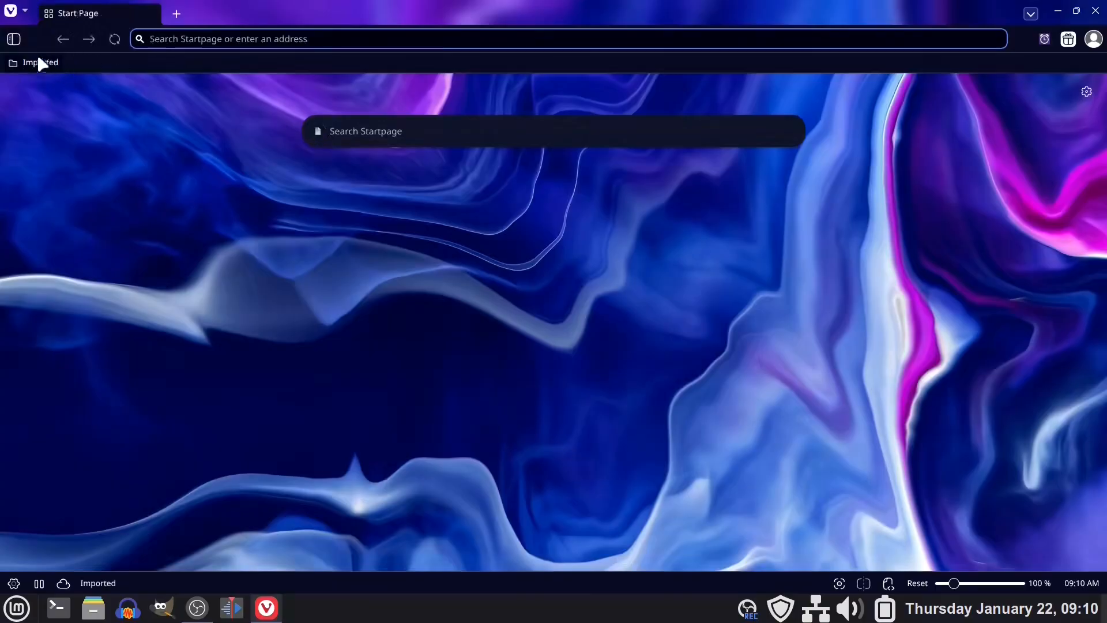
# Set the default search engine to Google in the Search settings, switching despite the partner suggestions, and close the settings.
pyautogui.click(13, 583)
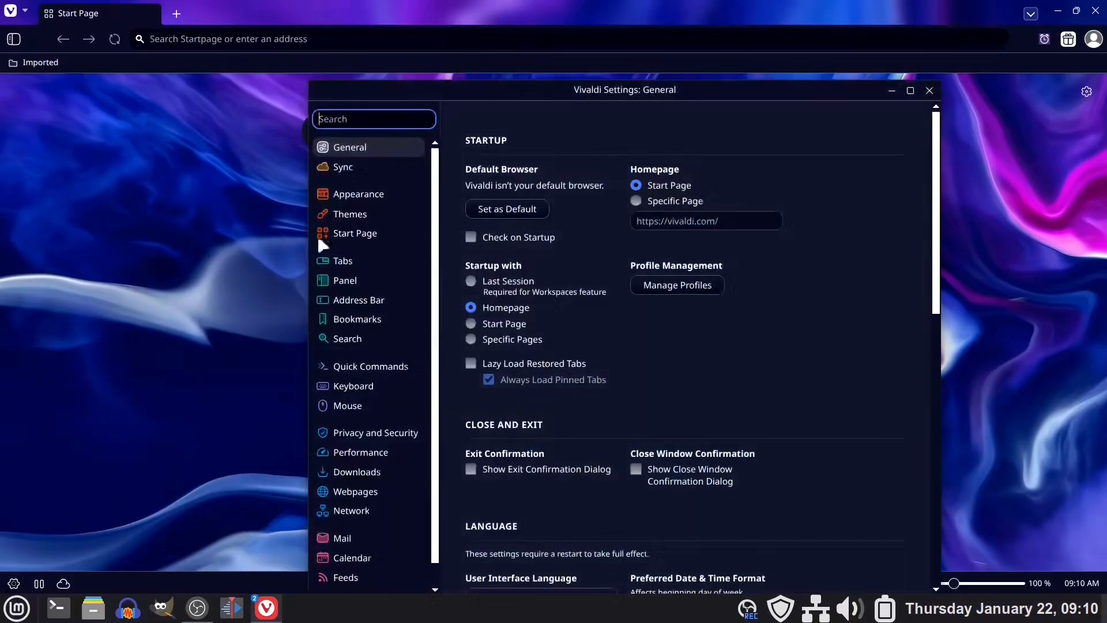
pyautogui.click(354, 336)
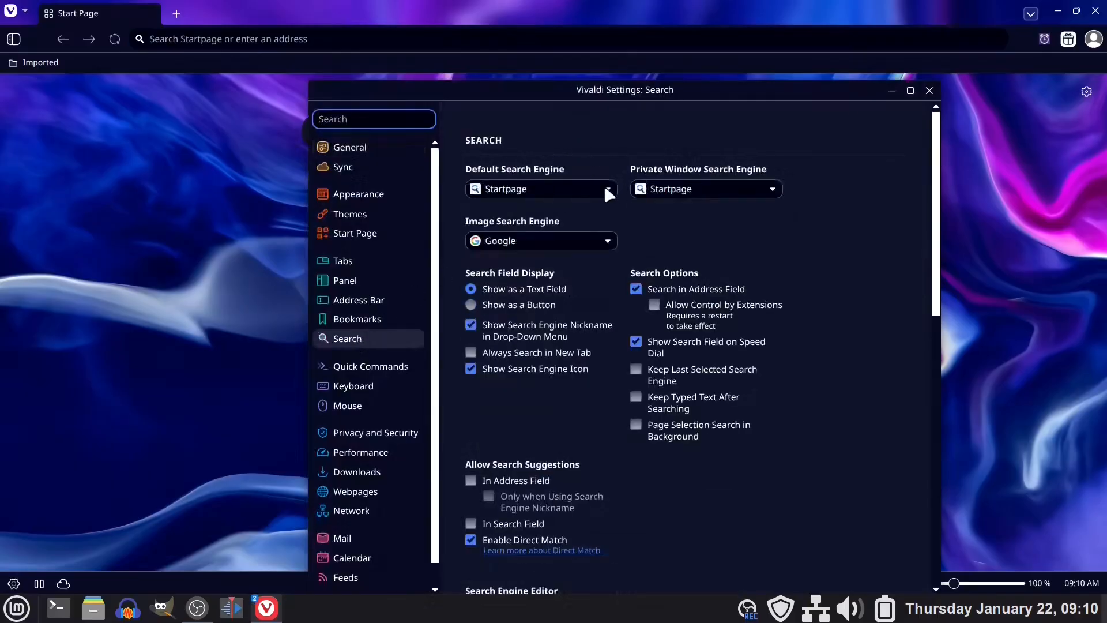
pyautogui.click(605, 190)
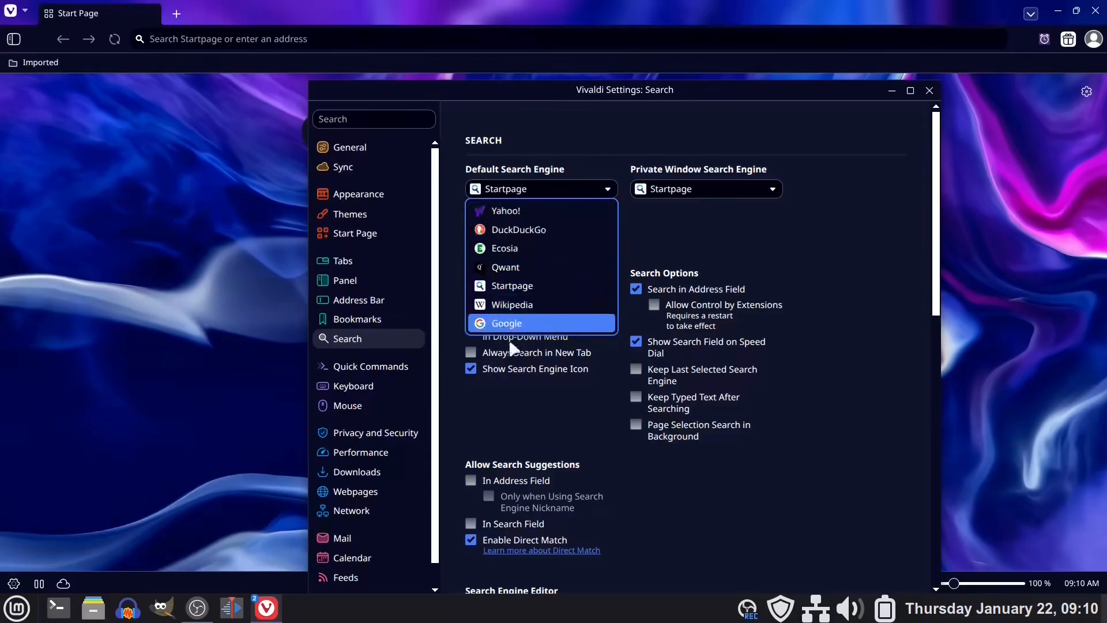
pyautogui.click(521, 324)
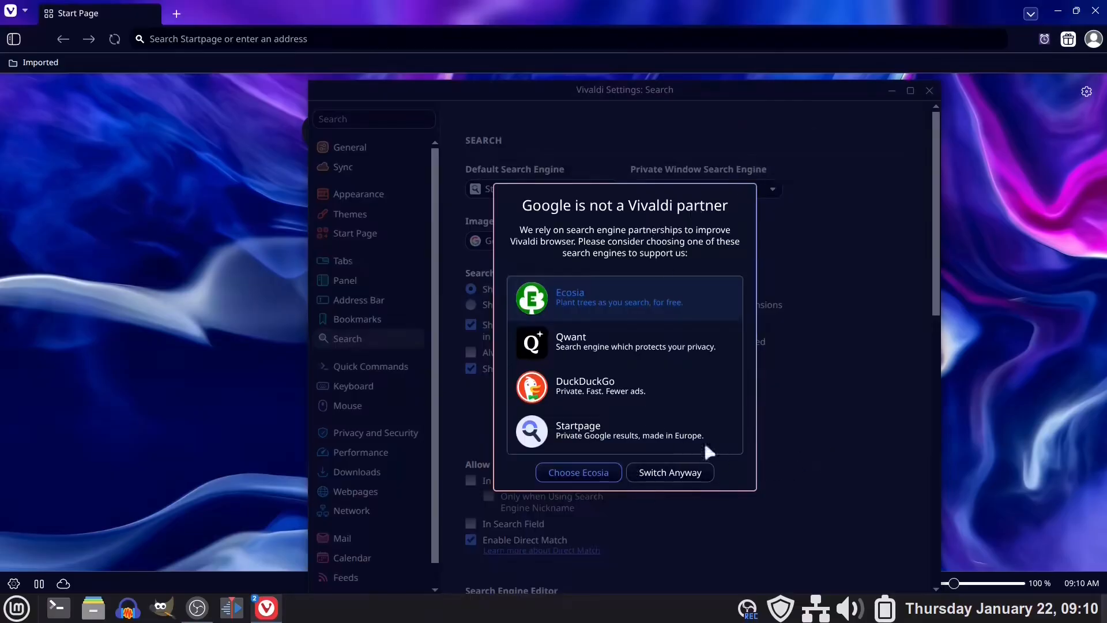
pyautogui.click(670, 473)
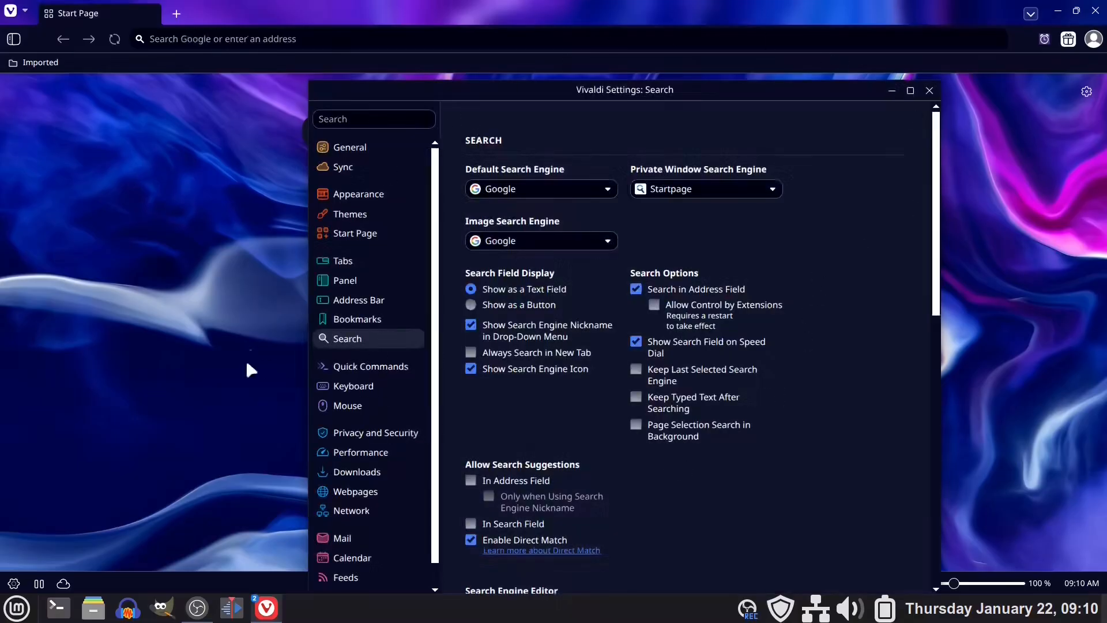
pyautogui.click(929, 91)
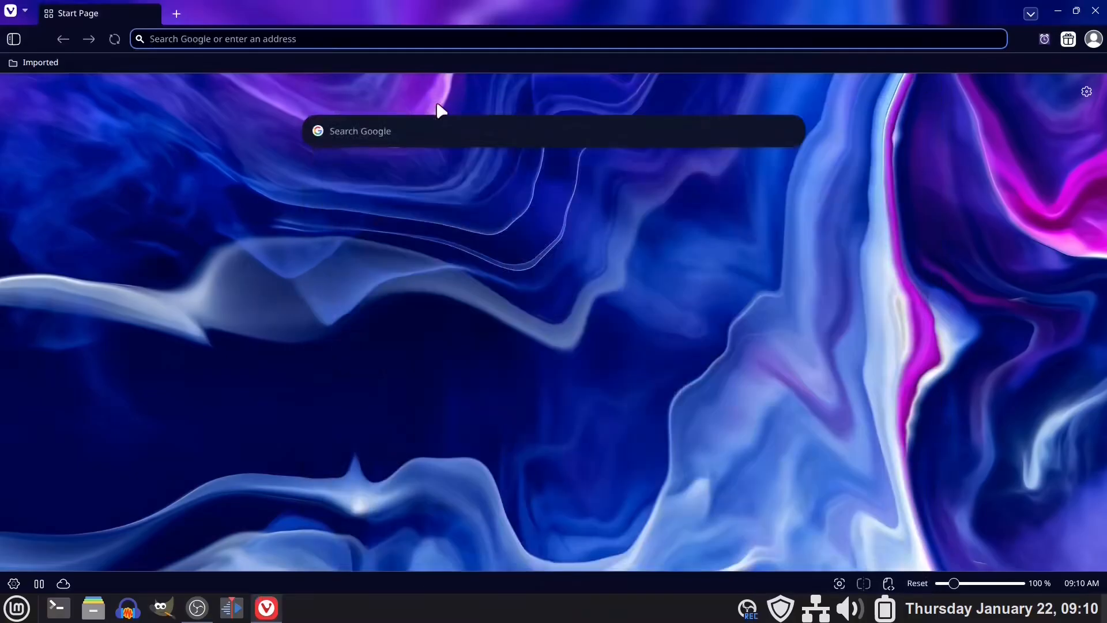
# Search Google with the copied query "Itel B570 gpu issues linux" and look over the AI Overview and first results.
pyautogui.click(349, 130)
pyautogui.rightClick(359, 135)
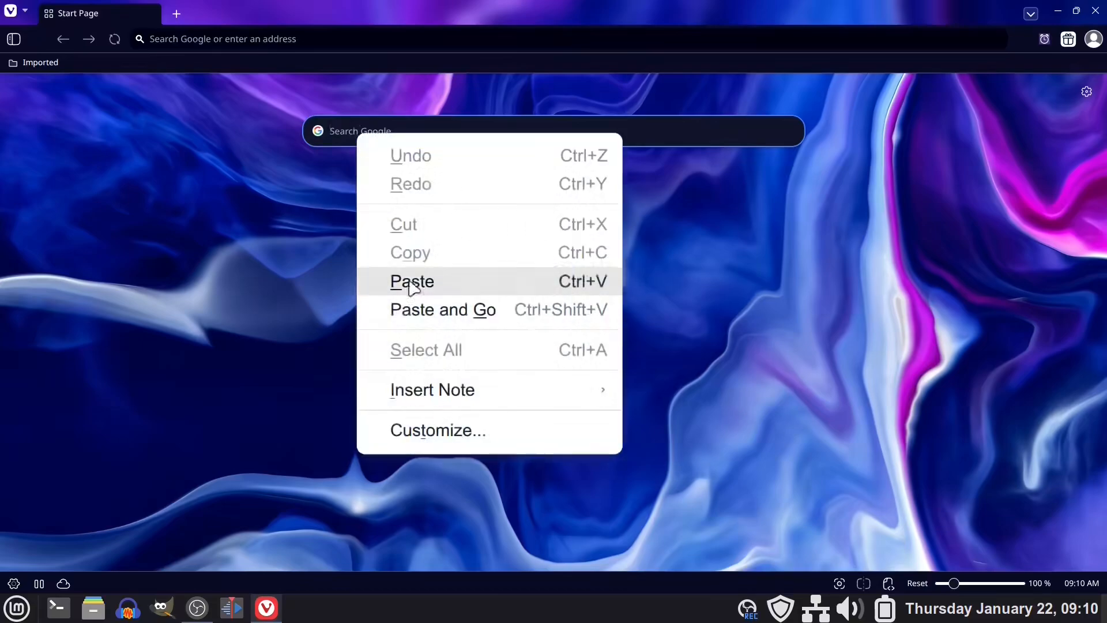
pyautogui.click(422, 284)
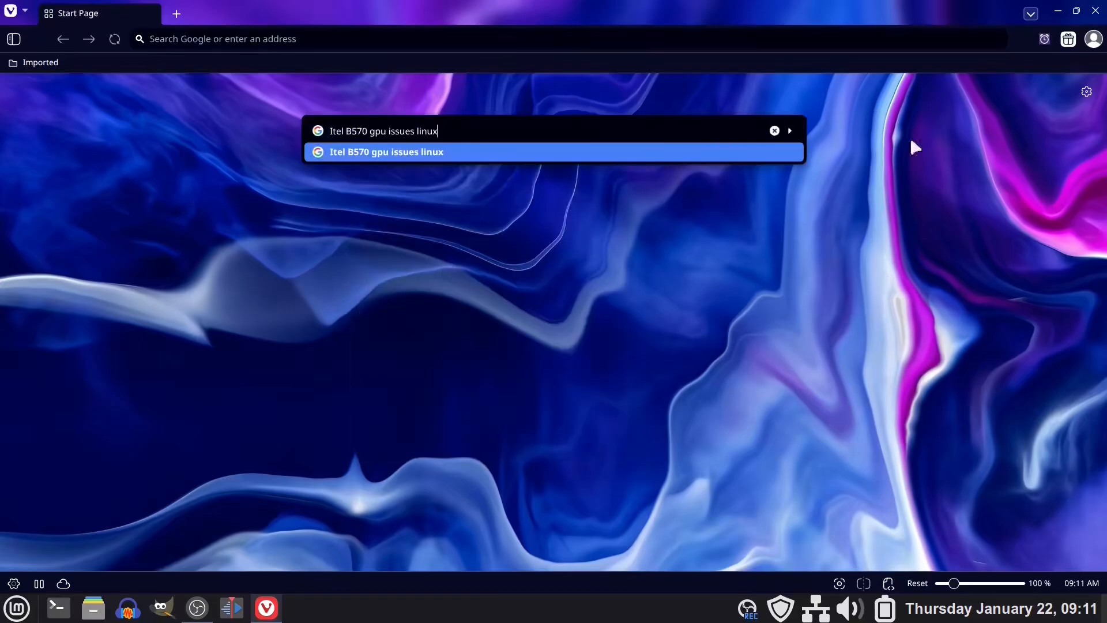
pyautogui.press('Return')
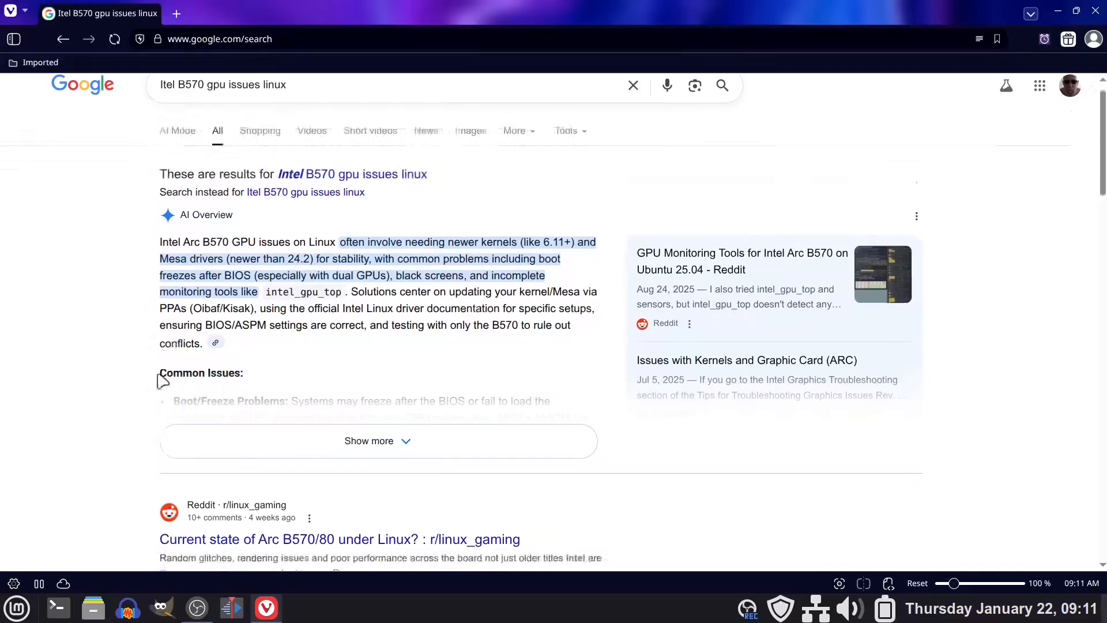
pyautogui.scroll(-3, 432, 368)
pyautogui.scroll(3, 454, 443)
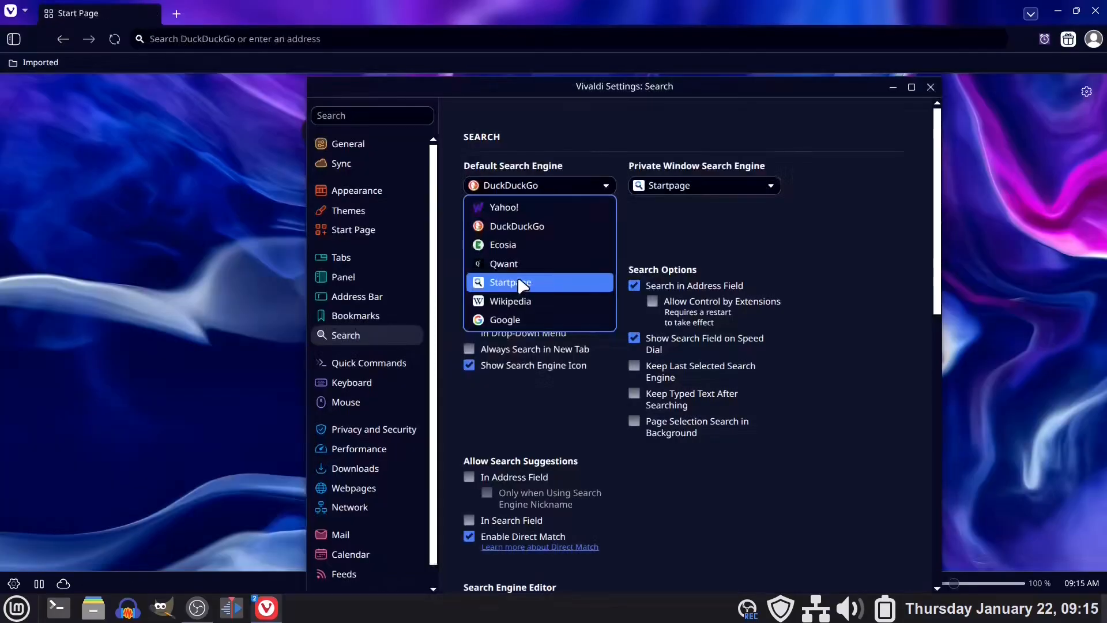
# Set the default search engine back to Startpage and close the settings.
pyautogui.click(521, 282)
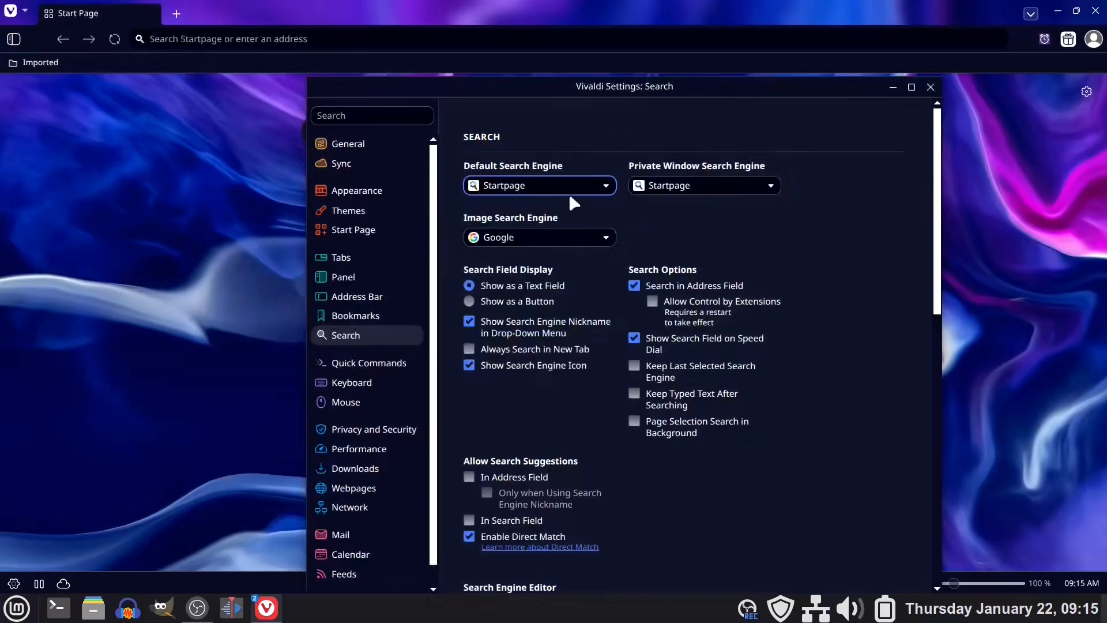
pyautogui.click(930, 87)
# Search Startpage with the copied query "Itel B570 gpu issues linux" and look through its web results.
pyautogui.click(370, 129)
pyautogui.rightClick(374, 130)
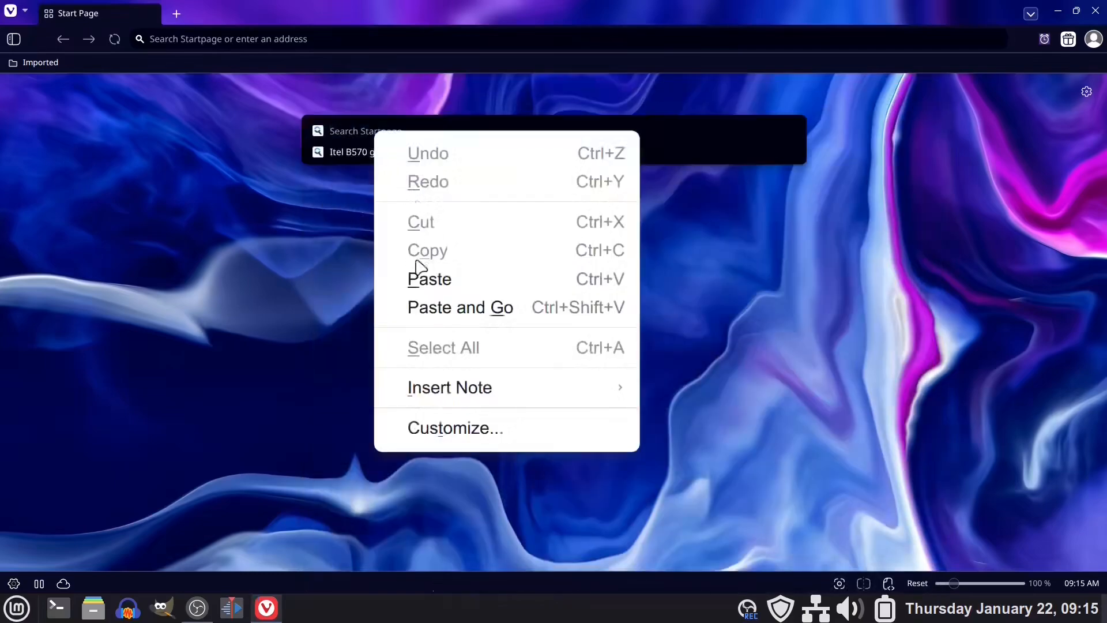
pyautogui.click(426, 279)
pyautogui.press('Return')
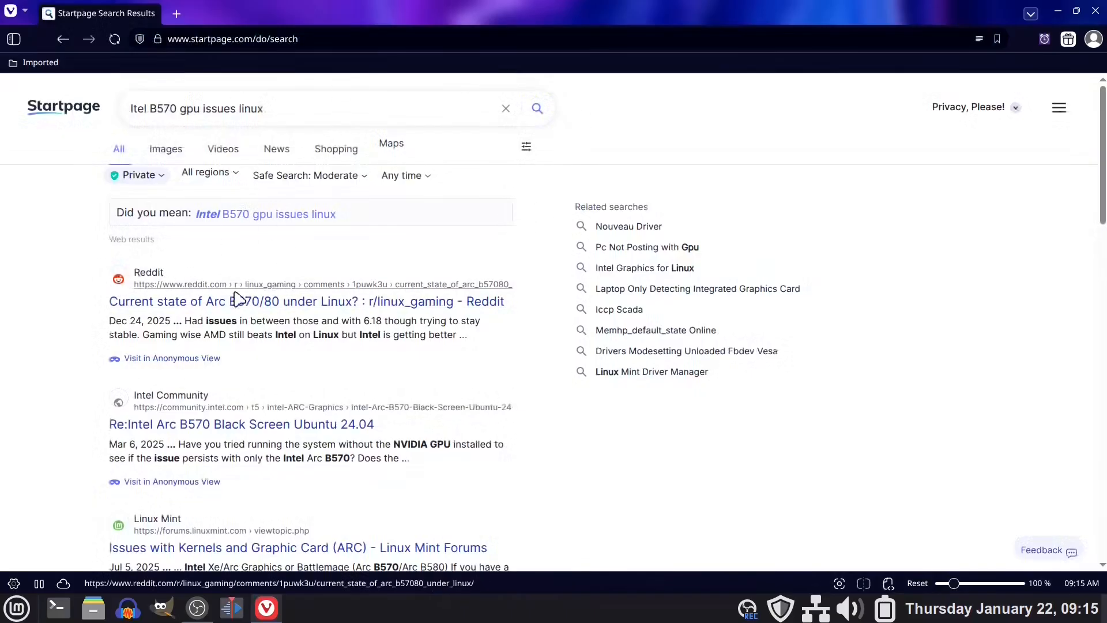
pyautogui.scroll(-5, 236, 394)
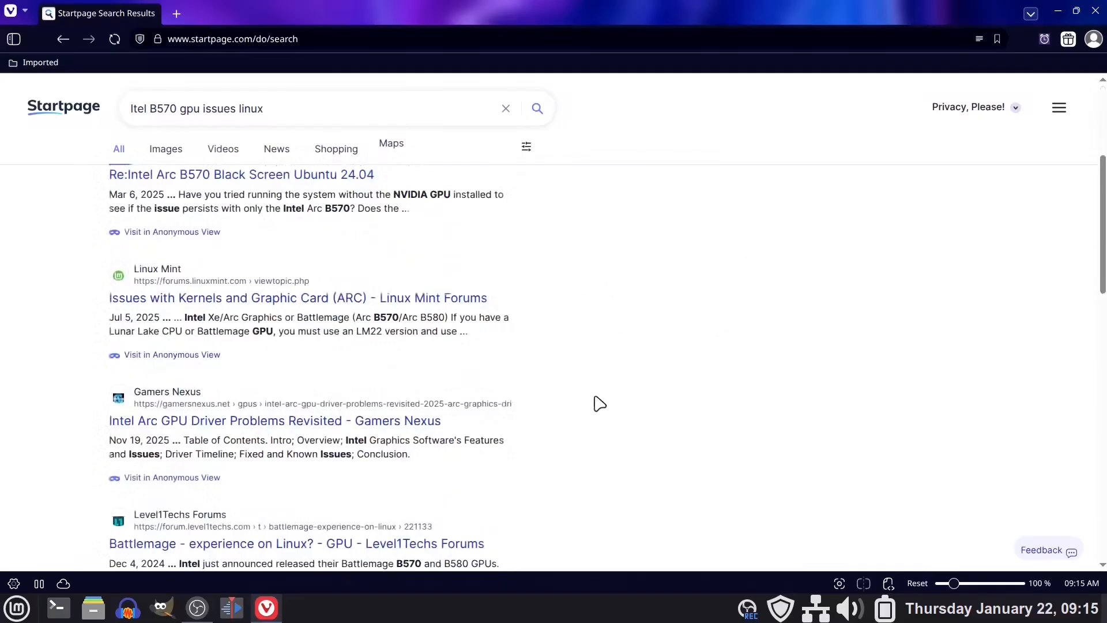
pyautogui.scroll(-5, 491, 264)
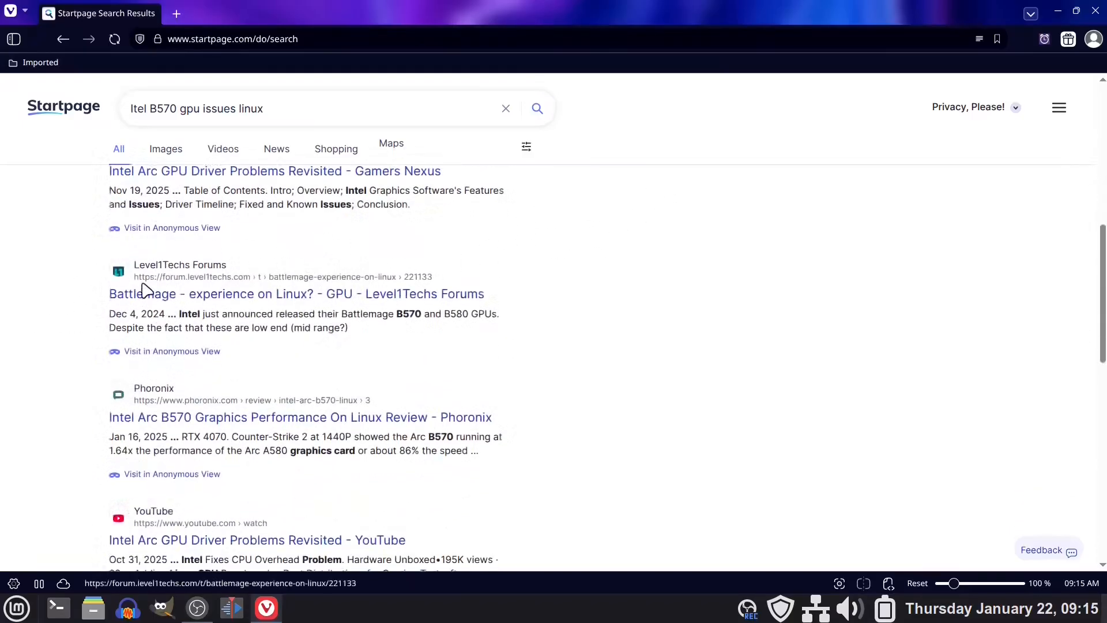
pyautogui.scroll(-6, 657, 275)
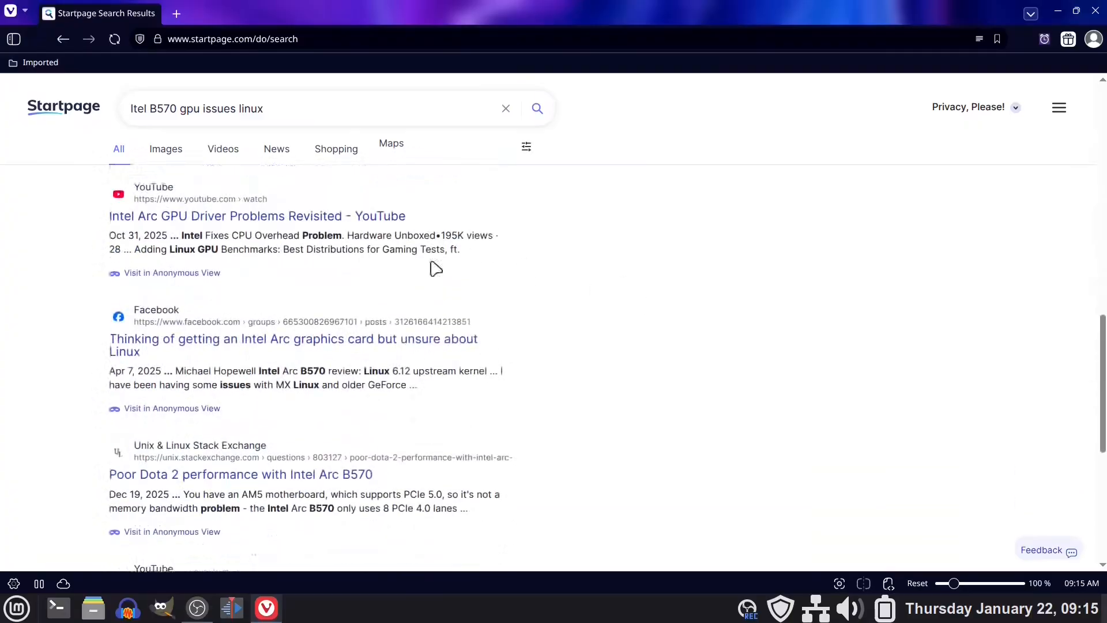